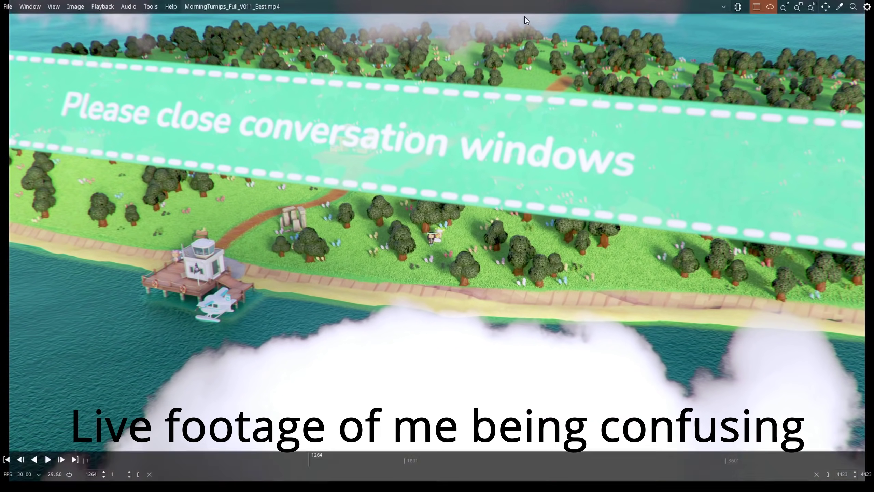
# - Step the edit back to the zoom-blur shot, then forward to the conversation-window banner
pyautogui.scroll(3, 495, 137)
pyautogui.scroll(-4, 525, 155)
pyautogui.scroll(1, 520, 164)
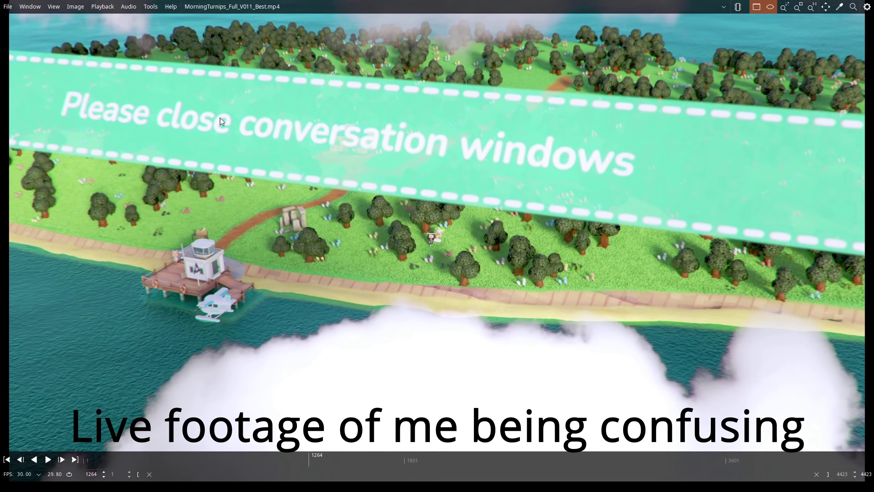
pyautogui.press('j')
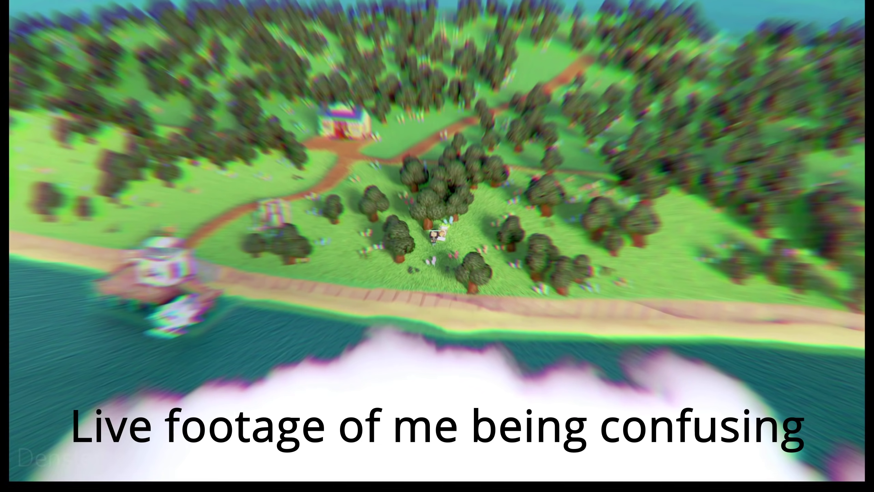
pyautogui.press('l')
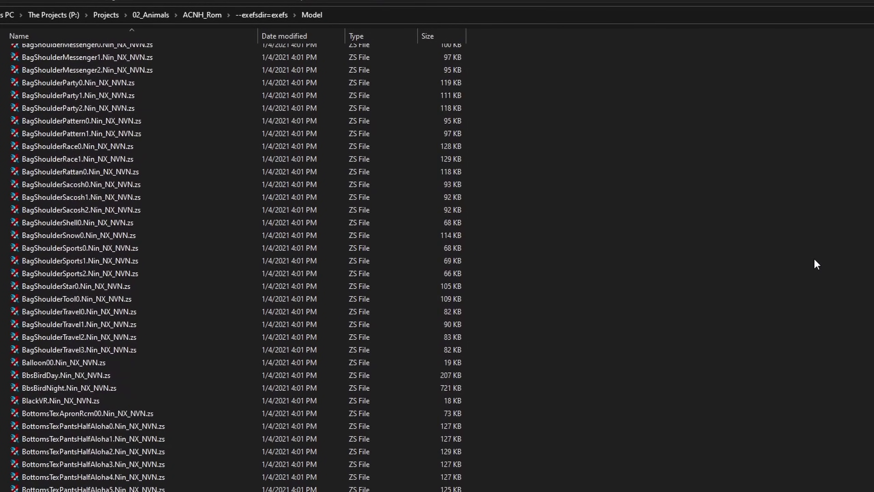
# - Open the NpcSpRcm, NpcSpRco and NpcSpTopsRcmYshirtsH archives from the results, selecting NpcSpTopsRcmOuterL
pyautogui.scroll(-20, 815, 261)
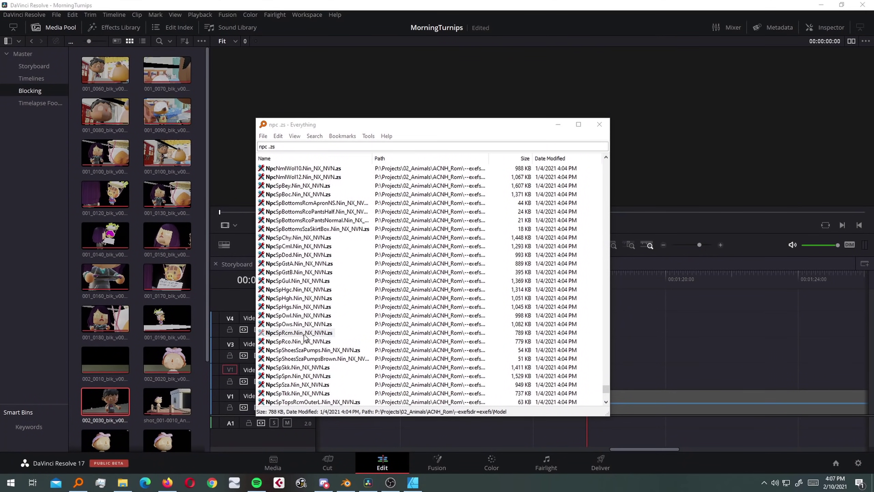
pyautogui.doubleClick(299, 333)
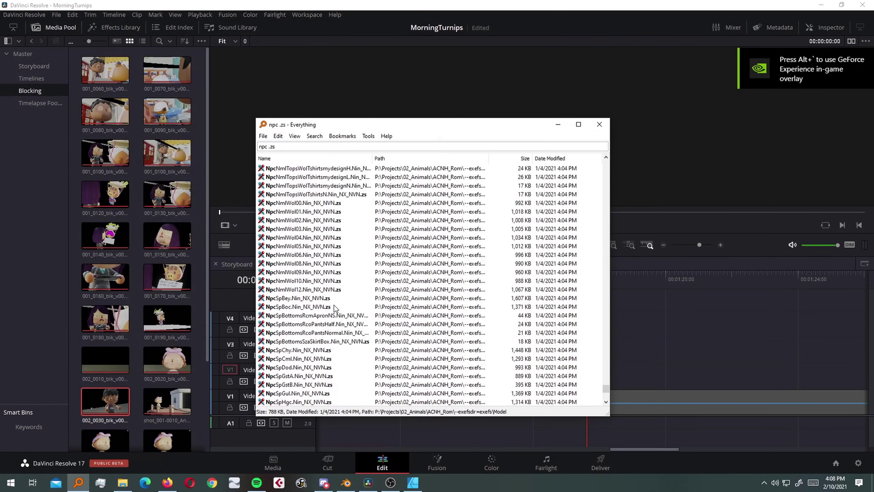
pyautogui.doubleClick(299, 341)
pyautogui.click(310, 393)
pyautogui.scroll(-9, 327, 344)
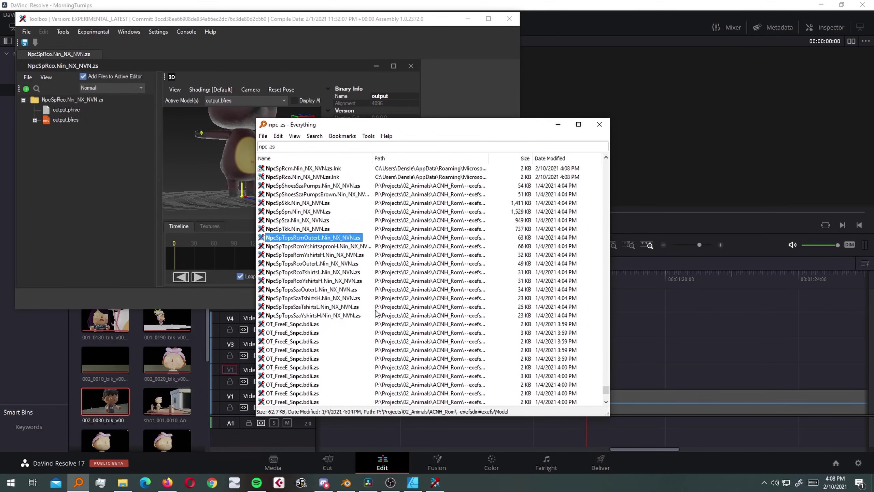
pyautogui.scroll(1, 353, 200)
pyautogui.doubleClick(318, 250)
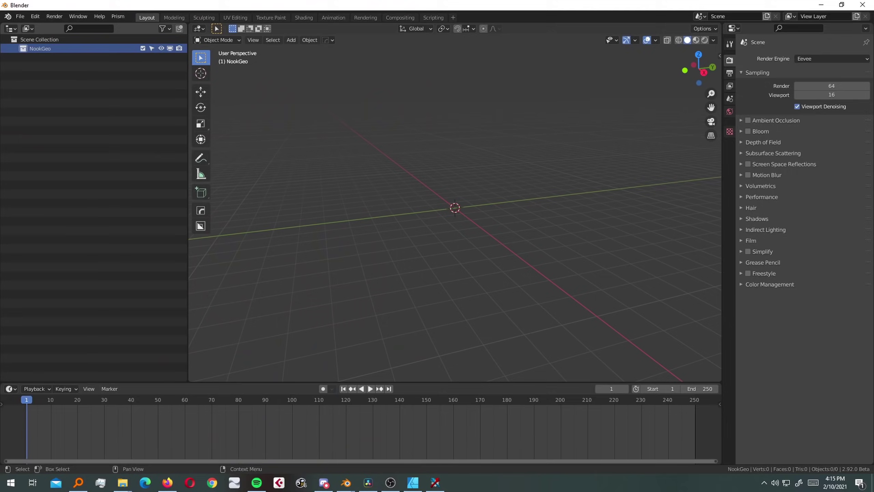
pyautogui.click(20, 16)
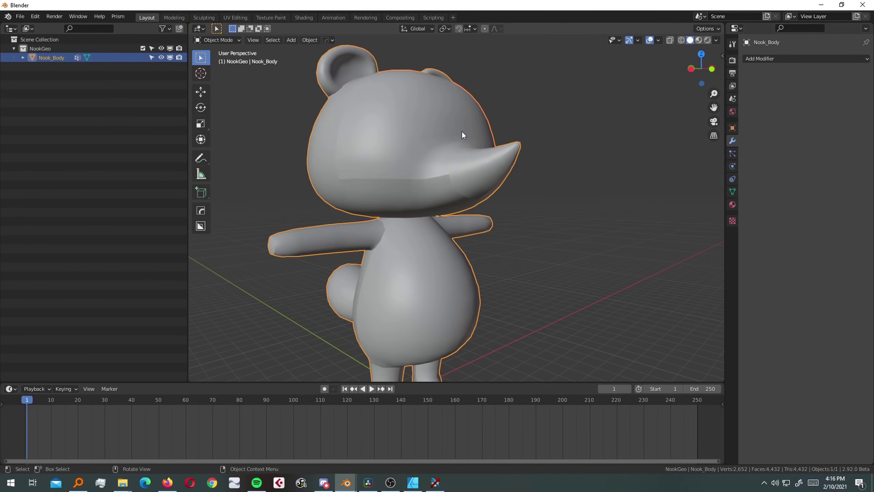
# - Select the Body_mBody, Body_mCapVis and Body_mEye meshes together in the Outliner for joining
pyautogui.moveTo(461, 131); pyautogui.dragTo(431, 162, button='middle')
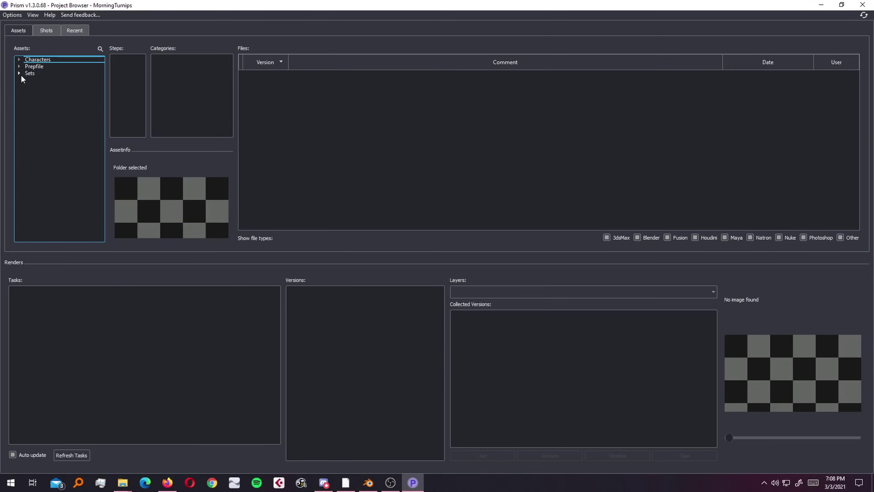
# - Expand the Prepfile and Sets assets, then select shots 0070, 0120 and 0150
pyautogui.click(19, 73)
pyautogui.click(19, 66)
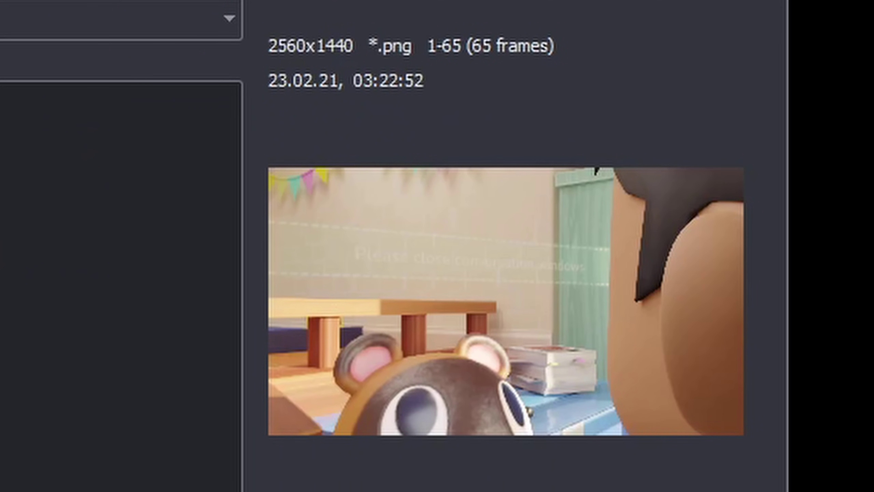
pyautogui.click(81, 247)
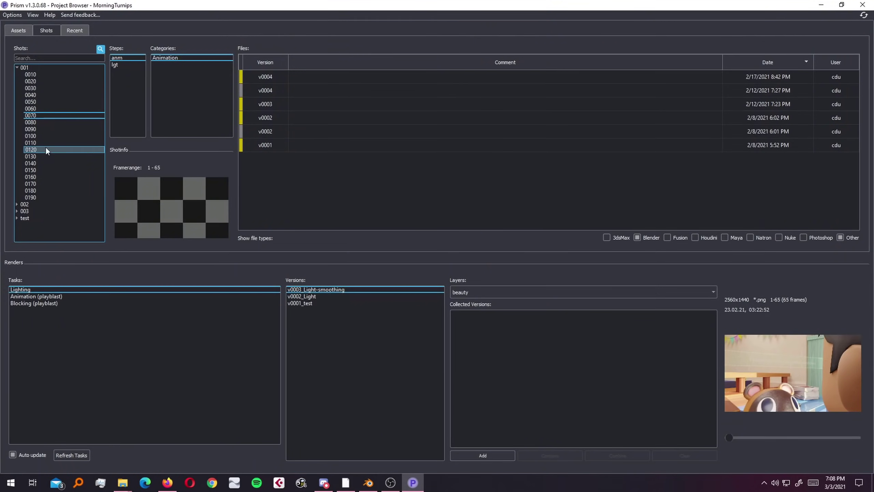
pyautogui.click(45, 149)
pyautogui.click(38, 170)
# - Expand sequences 002 and 003 and select shots 002/0010 and 003/0040 to load their renders
pyautogui.click(16, 204)
pyautogui.click(38, 212)
pyautogui.scroll(-3, 41, 202)
pyautogui.click(17, 231)
pyautogui.click(34, 231)
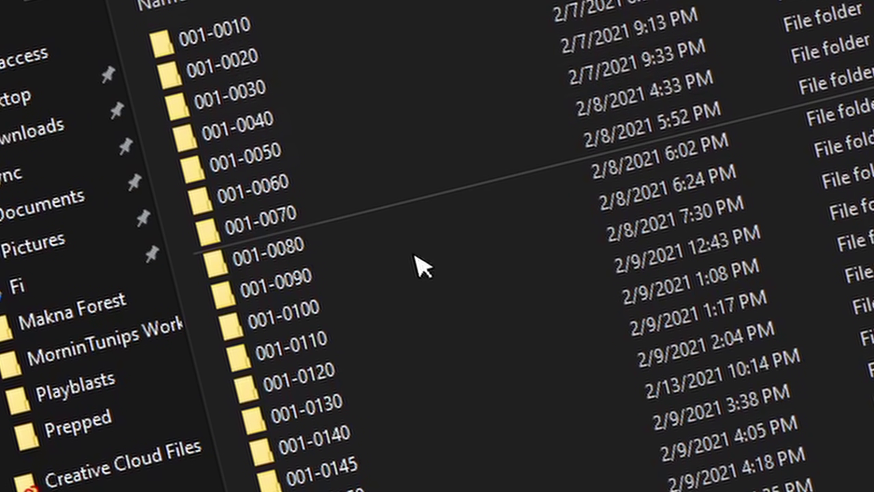
pyautogui.click(330, 376)
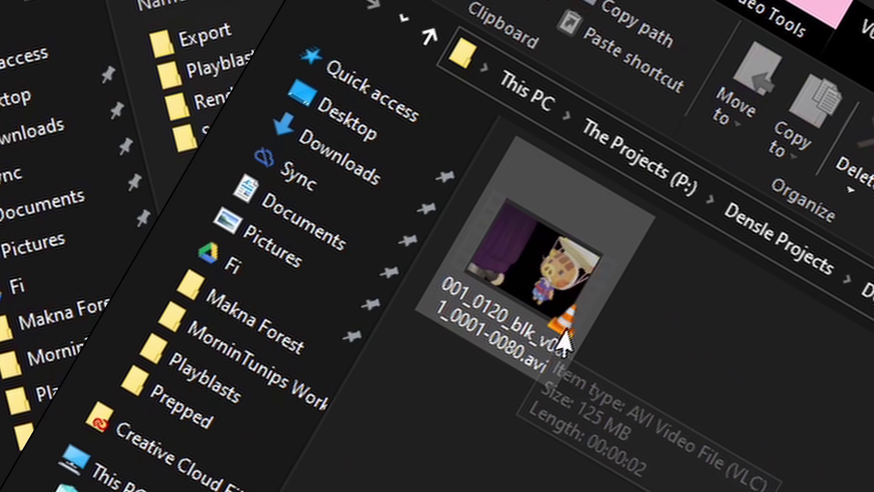
pyautogui.hotkey('alt', 'Up')
pyautogui.hotkey('alt', 'Up')
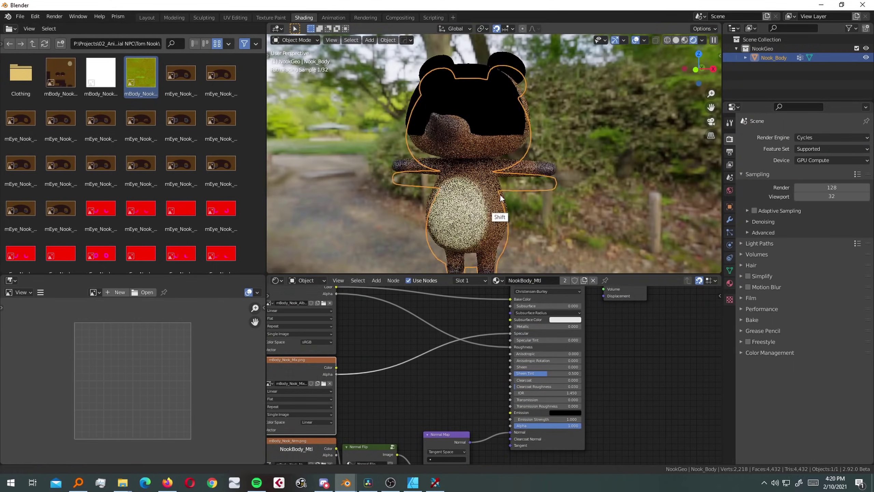
# - Show the NookBody_Mtl material in the Material Properties tab
pyautogui.click(730, 283)
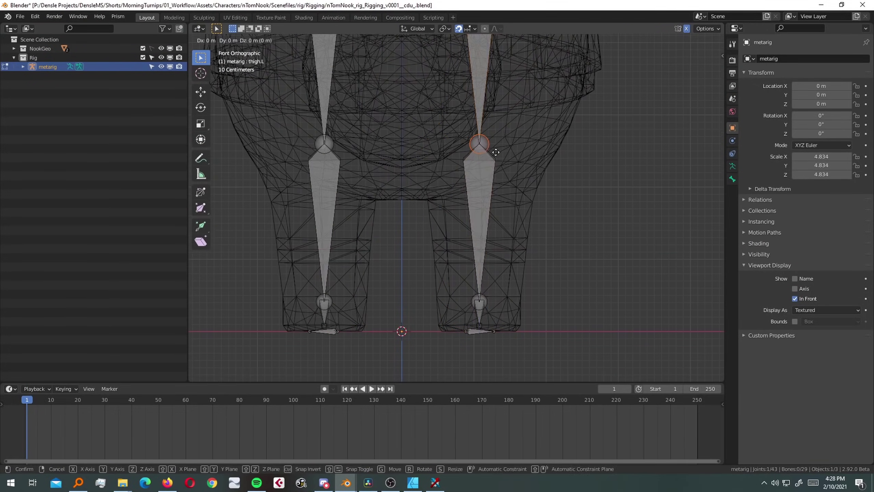
# - Display the Nook body as a wireframe and zoom out to see the whole metarig
pyautogui.press('z')
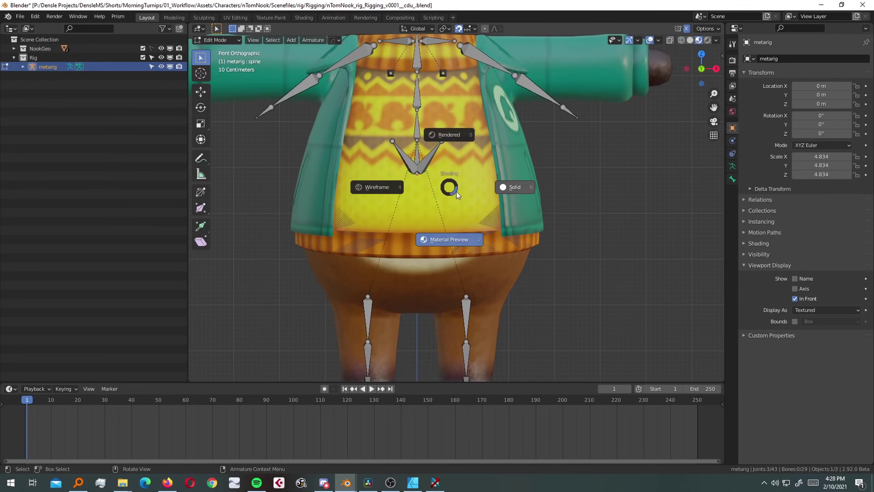
pyautogui.press('4')
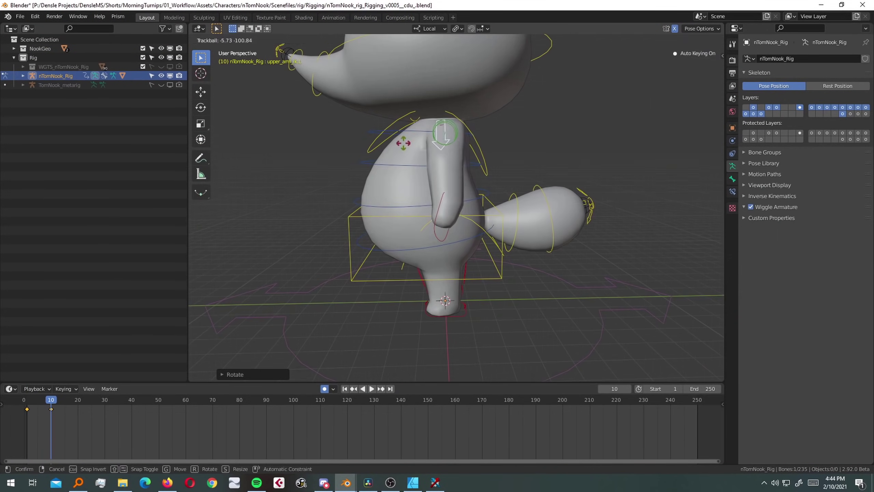
pyautogui.press('r')
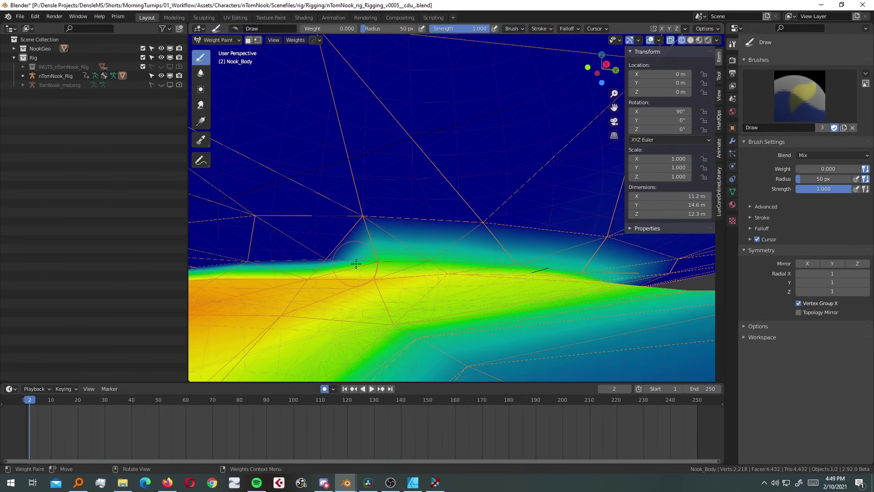
# - Orbit the view around the painted area of the Nook body
pyautogui.moveTo(382, 260); pyautogui.dragTo(417, 238, button='middle')
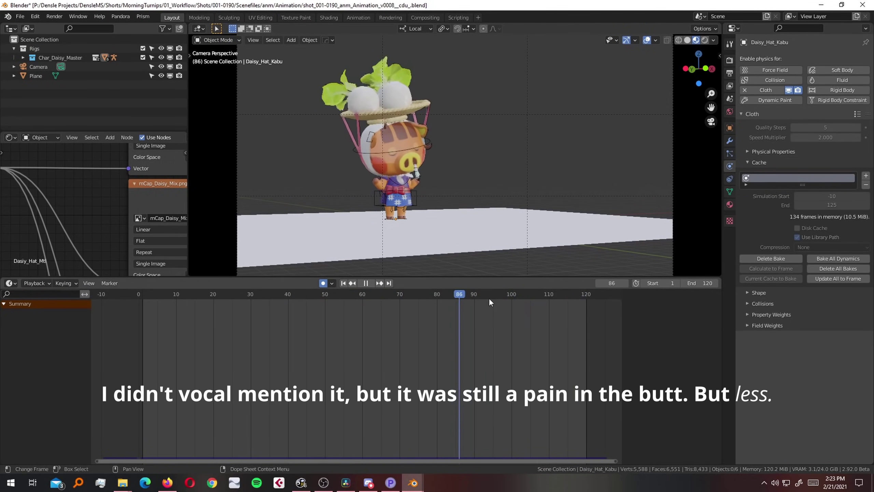
# - Scrub to frame 117, return to frame 1, and play the Daisy_Hat_Kabu cloth simulation
pyautogui.moveTo(505, 302); pyautogui.dragTo(534, 309)
pyautogui.moveTo(152, 315); pyautogui.dragTo(142, 311)
pyautogui.click(369, 282)
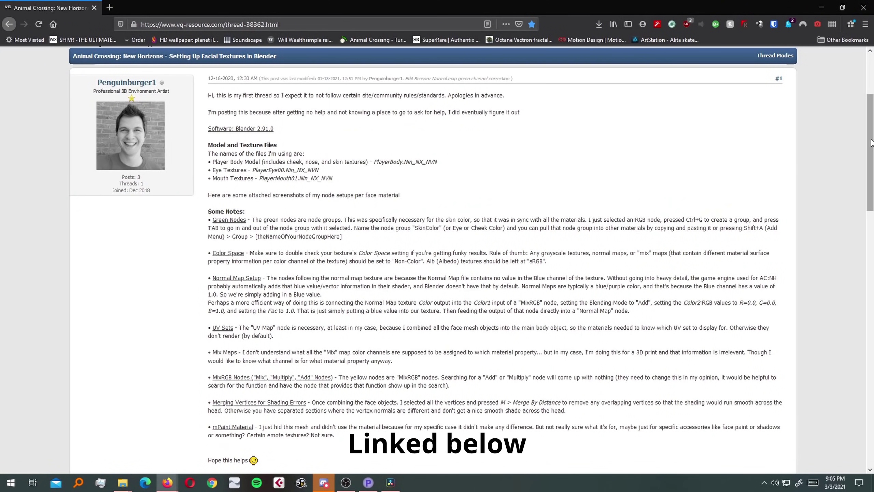
# - Scroll the vg-resource thread down to the Attached Files node-setup thumbnails
pyautogui.scroll(-1, 871, 125)
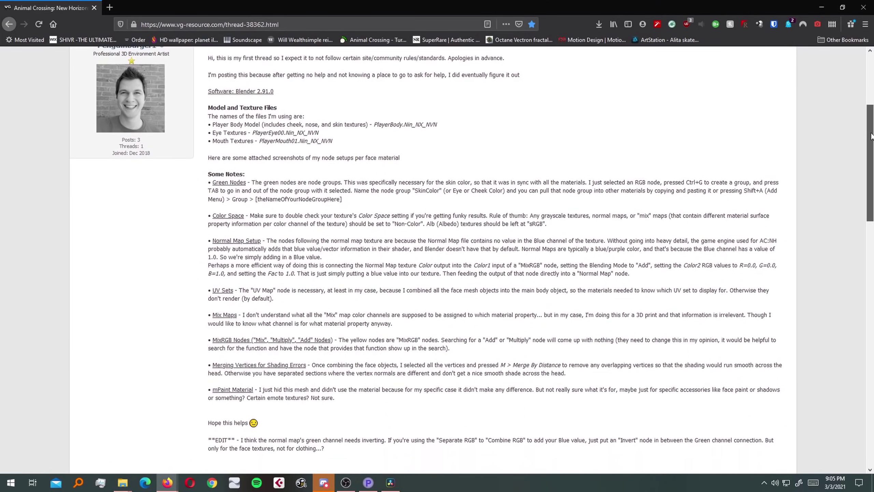
pyautogui.scroll(-2, 832, 148)
pyautogui.scroll(-5, 832, 149)
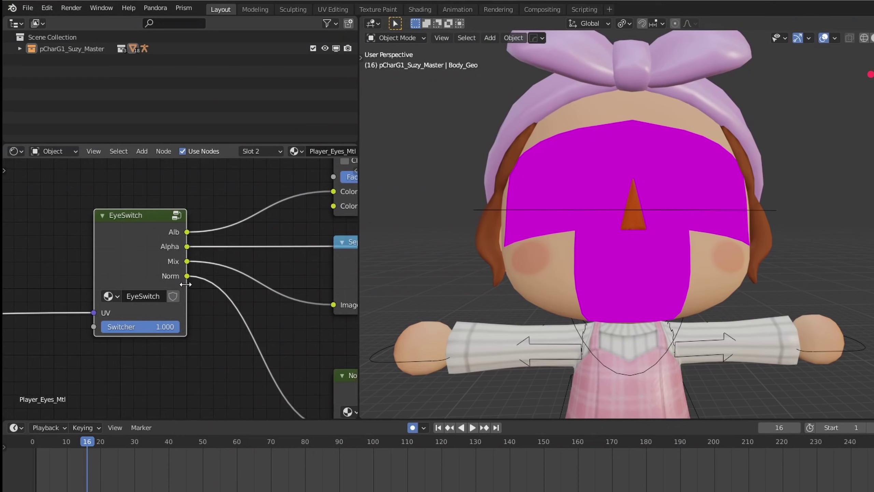
pyautogui.scroll(2, 186, 284)
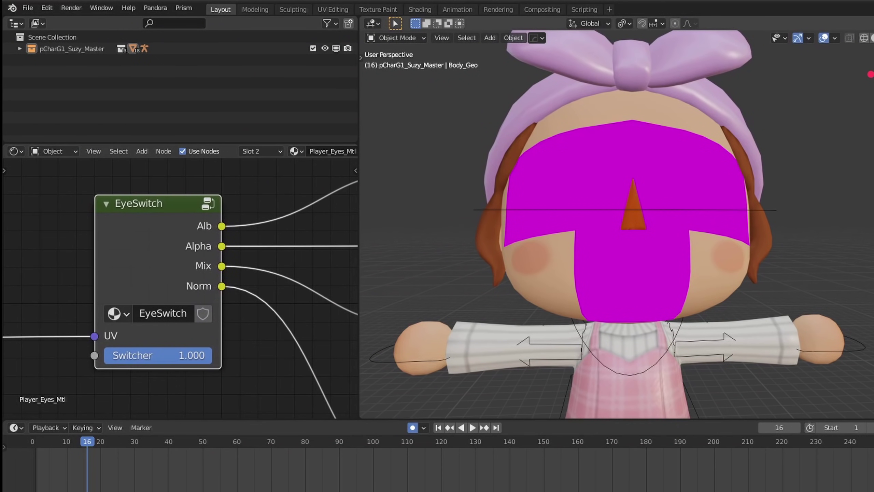
# - Switch the viewport to Rendered shading and drag the EyeSwitch Switcher value down to 6.000
pyautogui.press('z')
pyautogui.click(784, 187)
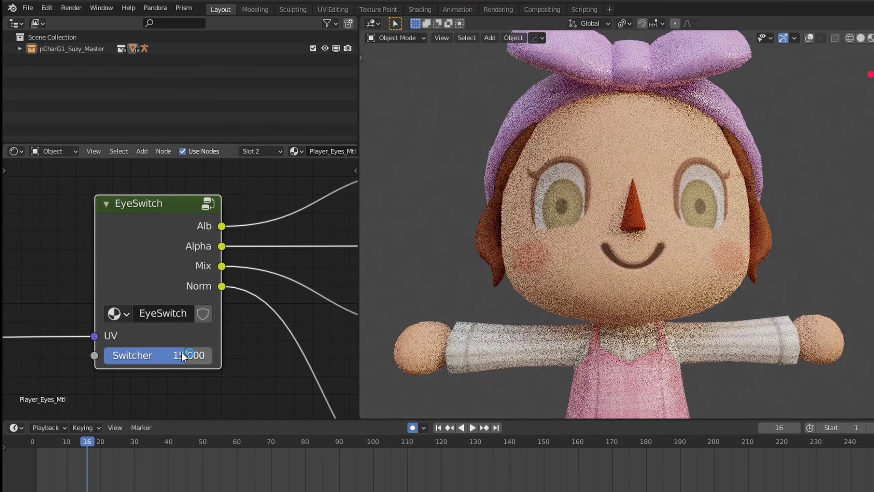
pyautogui.moveTo(174, 356); pyautogui.dragTo(137, 355)
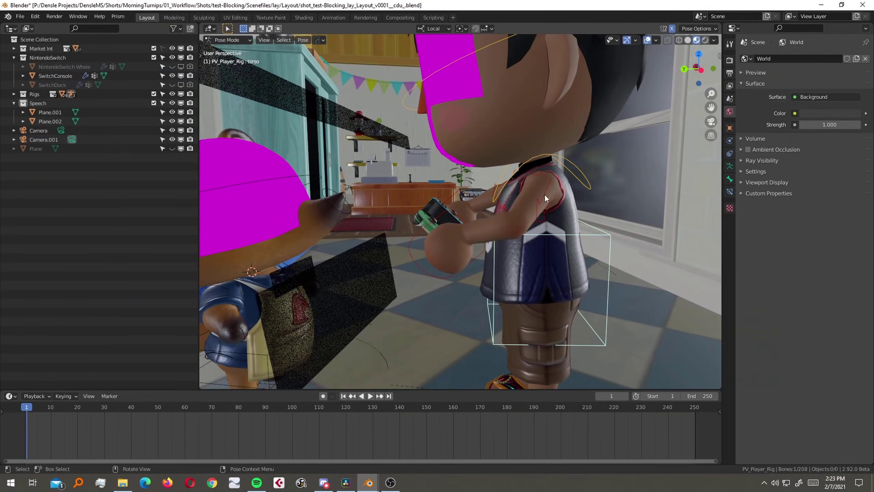
# - Switch PV_Player_Rig.002 from Pose Mode back to Object Mode with both characters in view
pyautogui.click(228, 40)
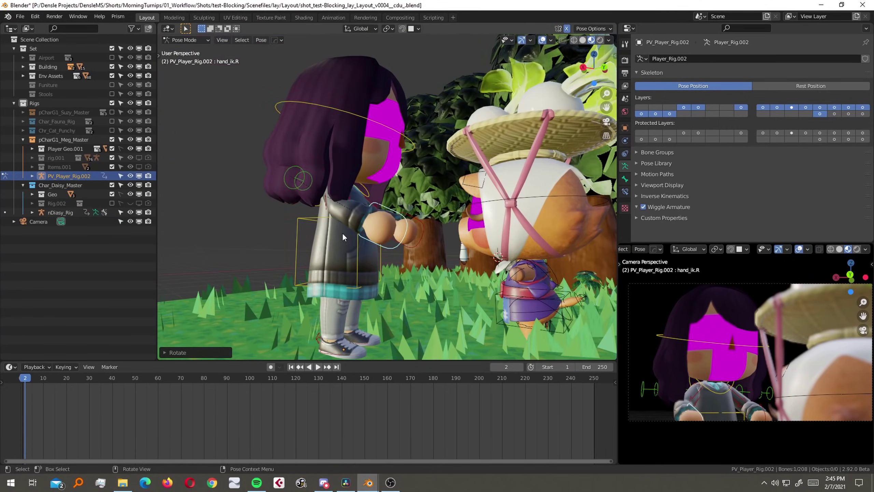
pyautogui.click(22, 76)
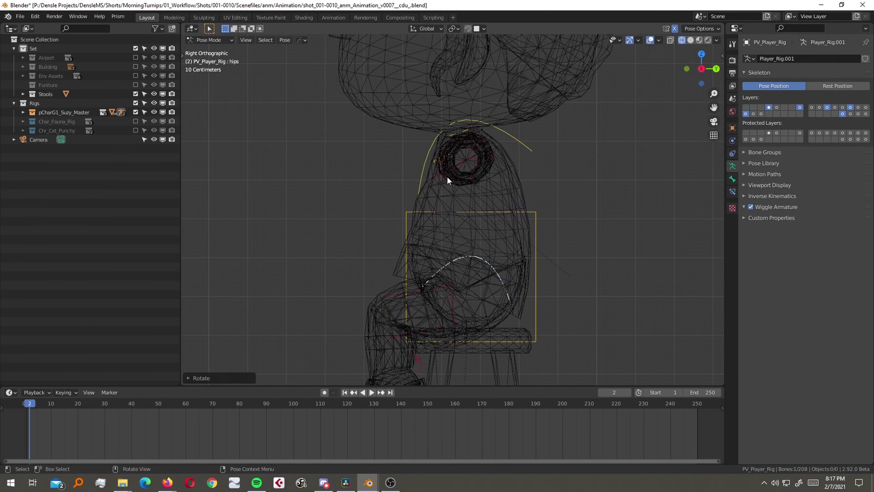
# - Show the sidebar's Item tab and select the rig's tweak_spine.002 spine bone
pyautogui.press('n')
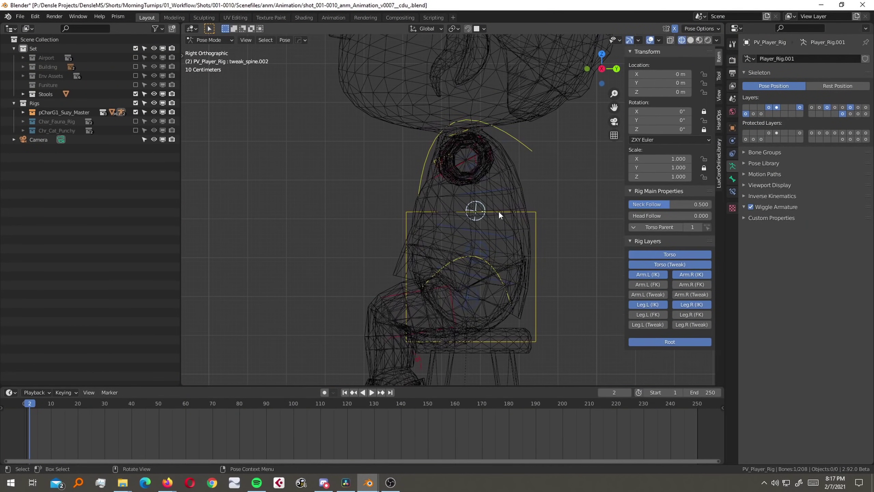
pyautogui.click(490, 271)
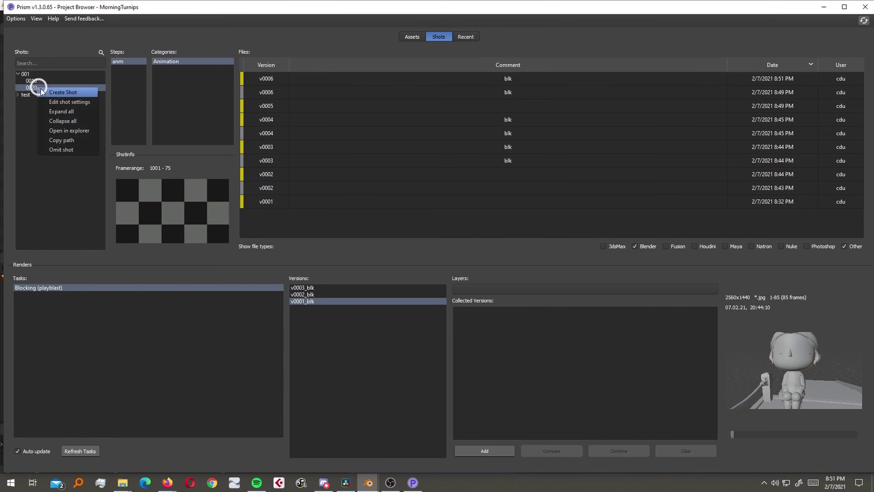
# - Select all the seated girl's bones and insert keyframes on them, then deselect
pyautogui.click(82, 91)
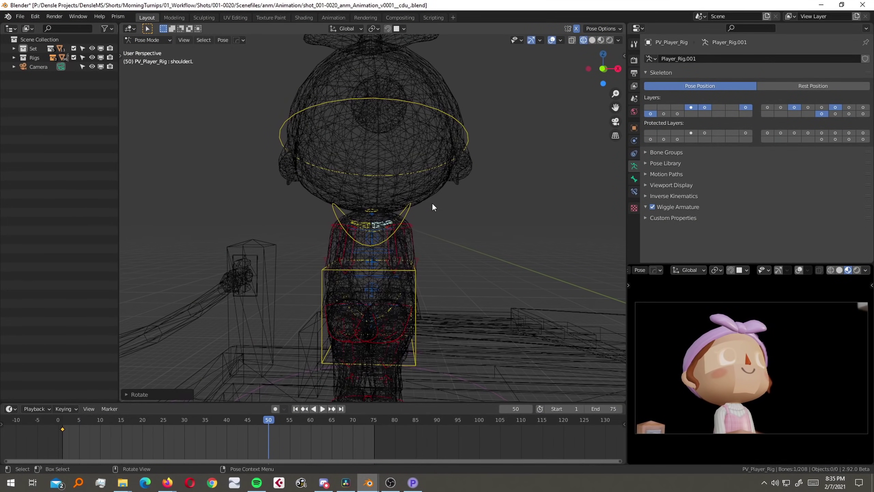
pyautogui.press('a')
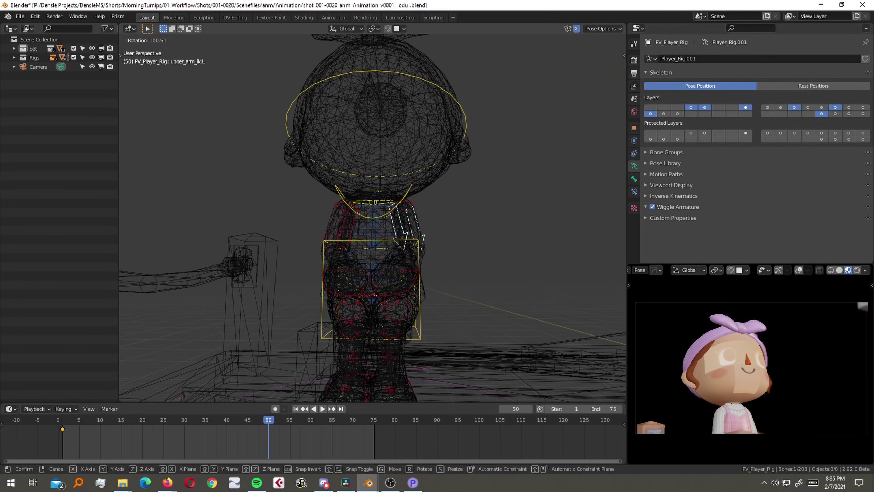
pyautogui.press('i')
pyautogui.click(470, 200)
pyautogui.moveTo(470, 200); pyautogui.dragTo(486, 246, button='middle')
pyautogui.press('x')
pyautogui.click(246, 273)
# - Rotate the head bone into a turn, reselect all bones and play back the animation
pyautogui.click(461, 138)
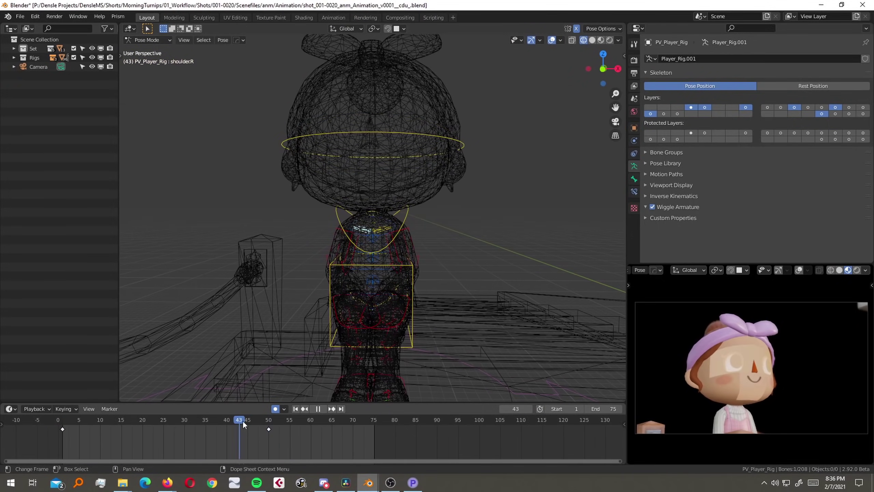
pyautogui.press('r')
pyautogui.click(448, 155)
pyautogui.moveTo(447, 155); pyautogui.dragTo(379, 207, button='middle')
pyautogui.press('a')
pyautogui.press('space')
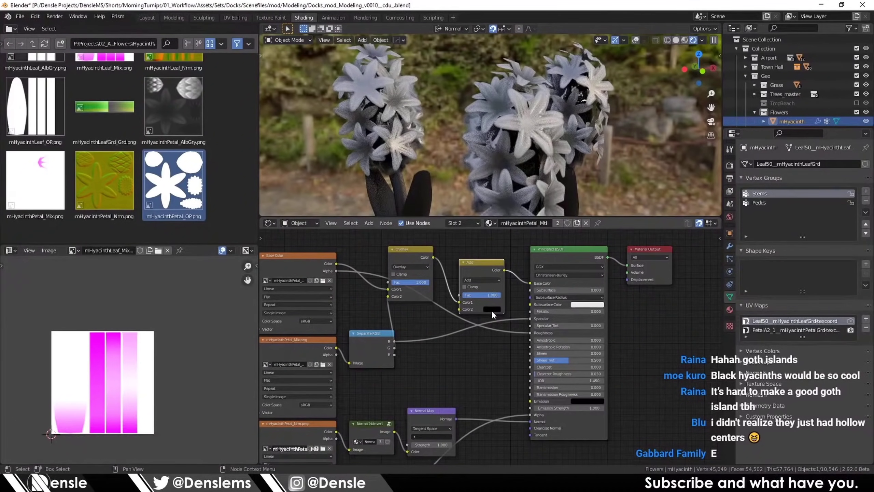
# - Set the Add node's Color2 to full-brightness pink in HSV so the hyacinths turn pink
pyautogui.click(491, 310)
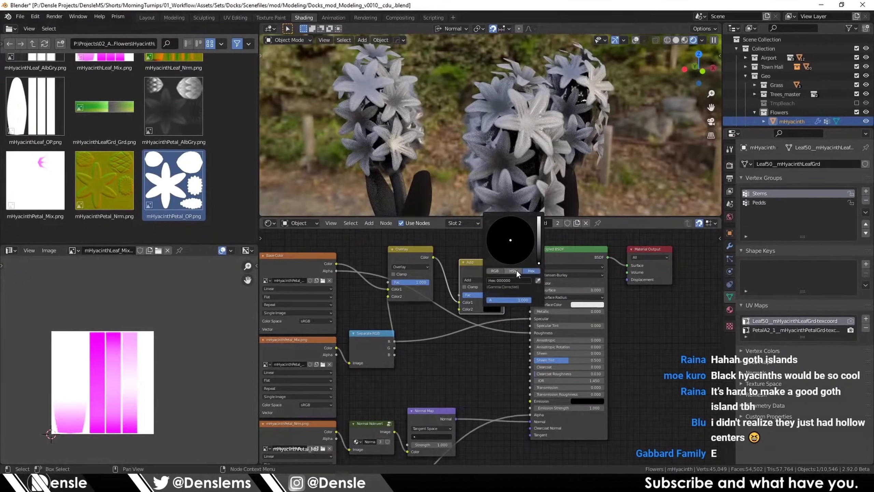
pyautogui.click(517, 270)
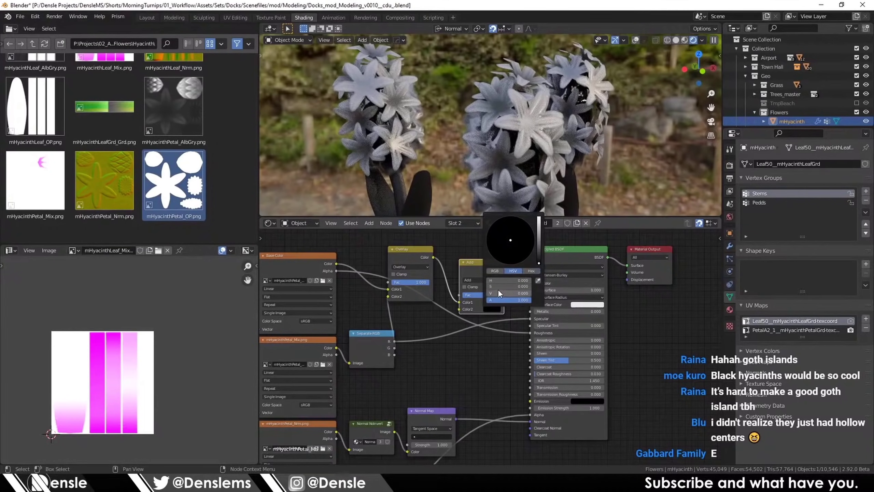
pyautogui.moveTo(538, 259); pyautogui.dragTo(538, 213)
pyautogui.moveTo(511, 245); pyautogui.dragTo(525, 255)
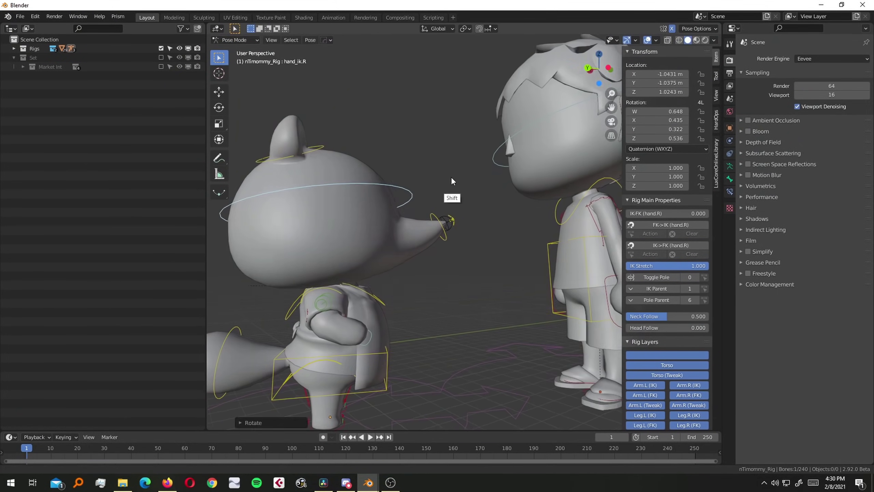
# - Orbit around the cat character and select its tail control bone
pyautogui.moveTo(452, 181); pyautogui.dragTo(407, 284, button='middle')
pyautogui.click(407, 284)
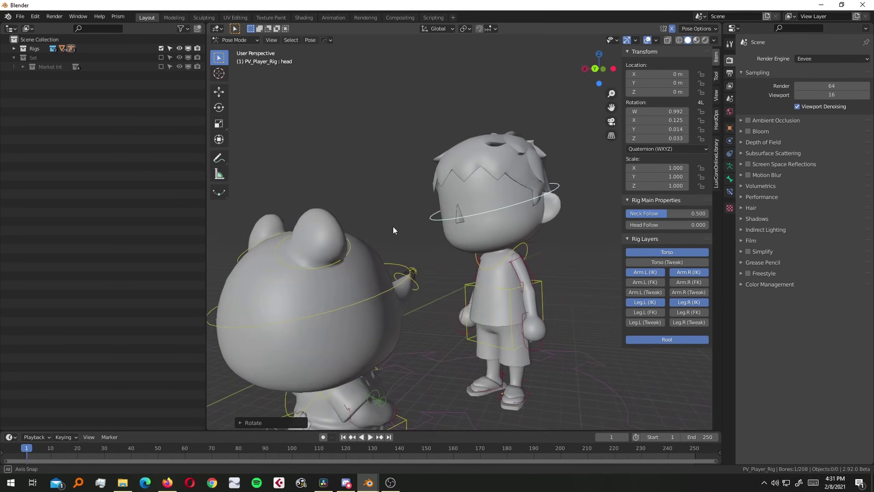
pyautogui.keyDown('shift'); pyautogui.moveTo(392, 226); pyautogui.dragTo(430, 135, button='middle'); pyautogui.keyUp('shift')
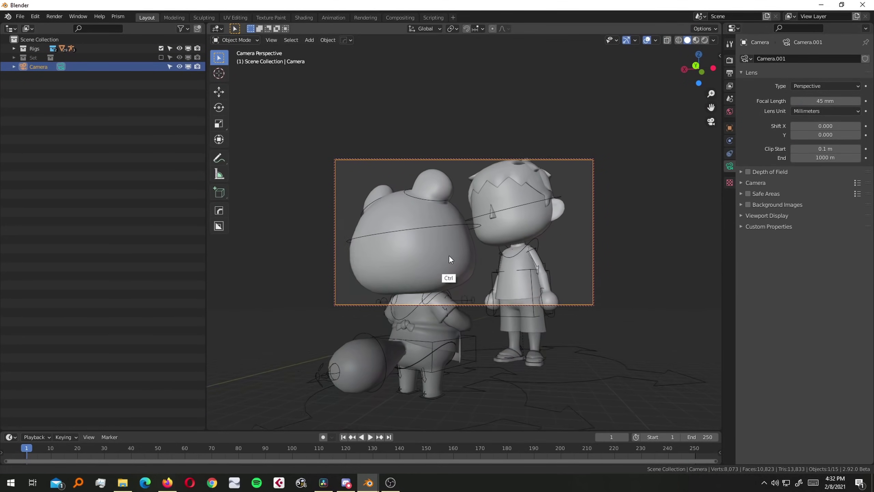
# - Enable the camera's Thirds composition guide and switch the viewport to Material Preview
pyautogui.click(751, 215)
pyautogui.click(794, 309)
pyautogui.press('z')
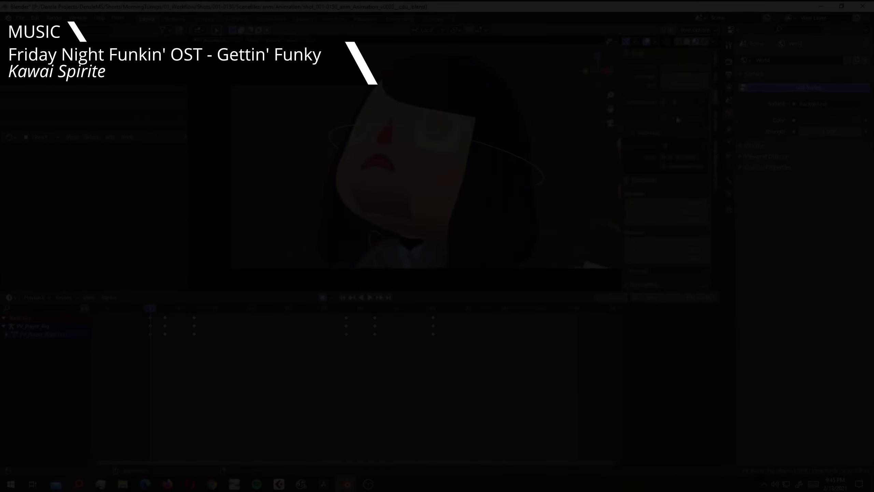
# - Insert new pose keys on the player rig and play them back through the scene camera
pyautogui.press('i')
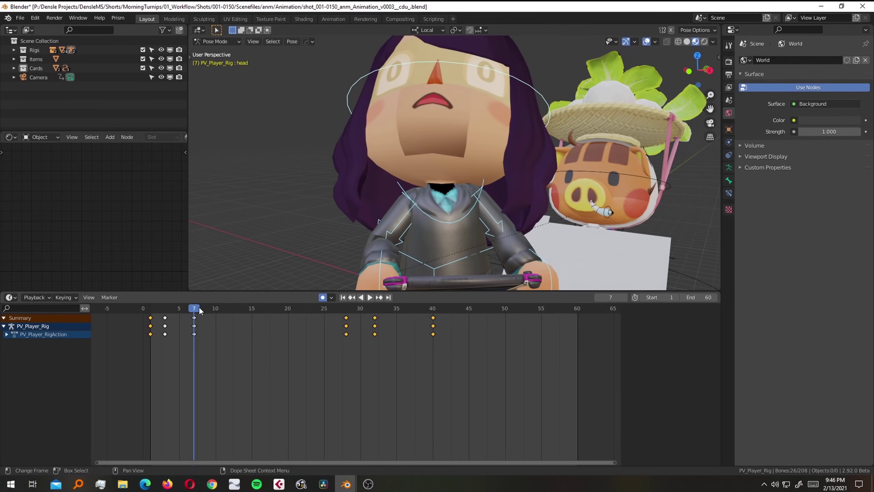
pyautogui.press('space')
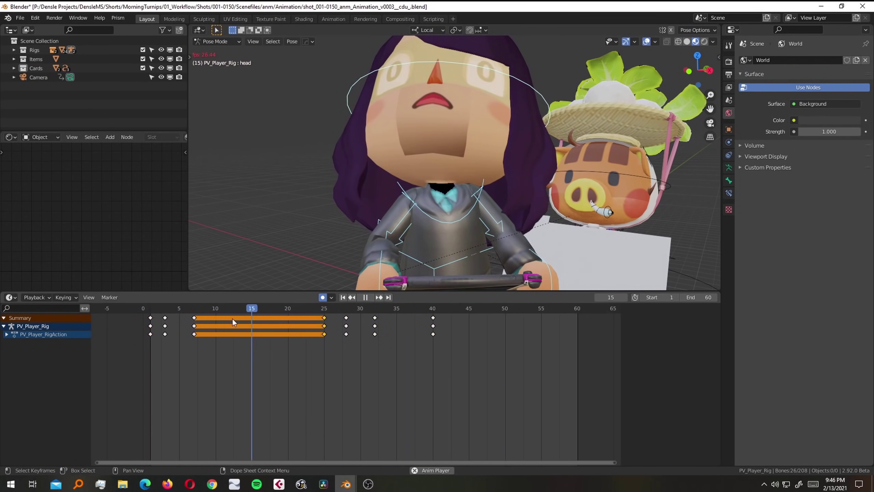
pyautogui.press('KP_0')
pyautogui.click(240, 258)
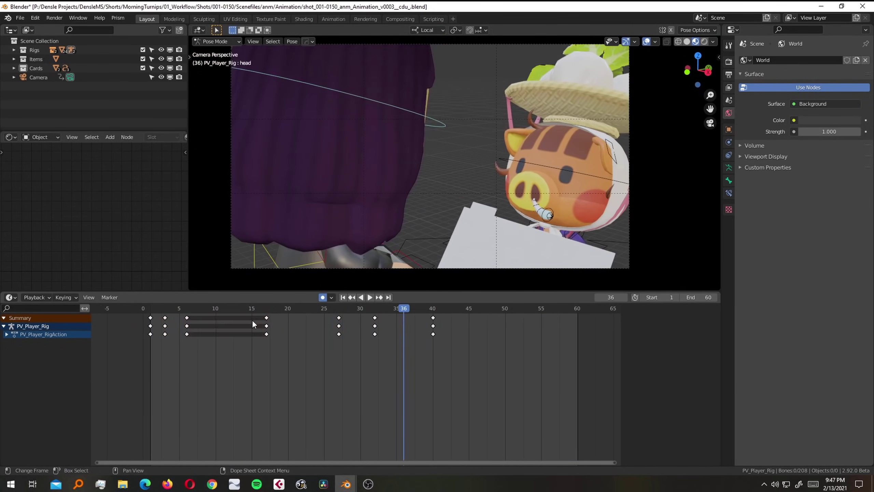
pyautogui.press('space')
# - Retime a keyframe in the Dope Sheet, then select the keys at frames 6 and 8
pyautogui.press('g')
pyautogui.click(306, 321)
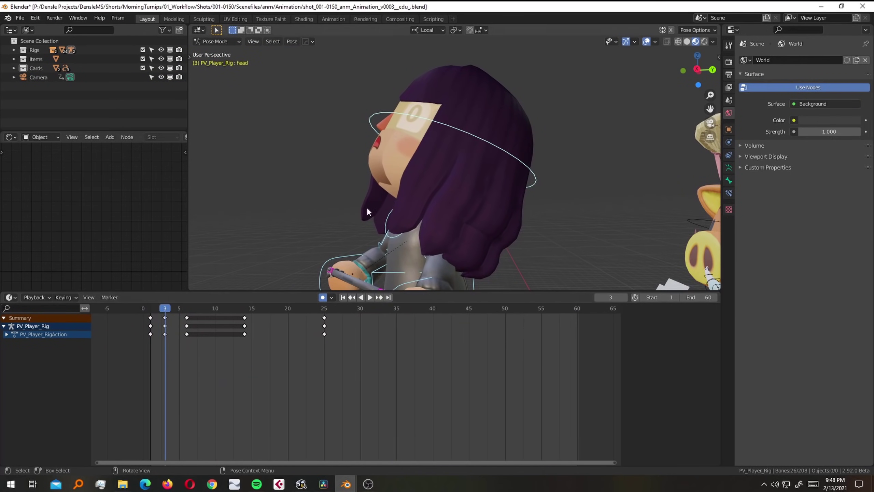
pyautogui.moveTo(367, 210); pyautogui.dragTo(517, 160, button='middle')
pyautogui.click(186, 333)
pyautogui.press('space')
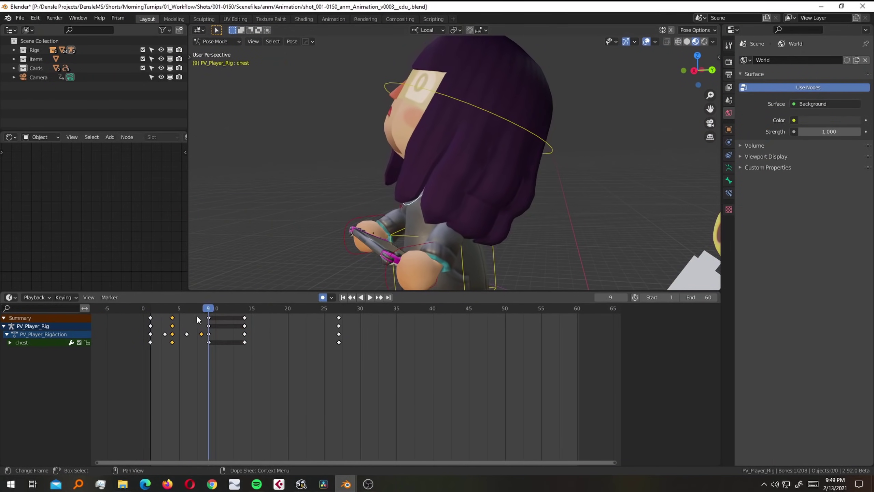
pyautogui.keyDown('shift'); pyautogui.click(201, 325); pyautogui.keyUp('shift')
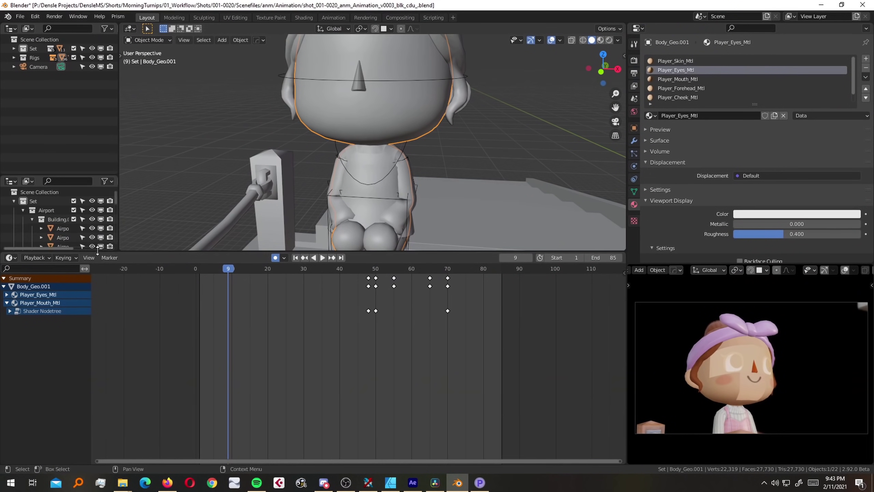
# - Turn the lower-left area into a Shader Editor framed on the EyeSwitch node group
pyautogui.click(11, 202)
pyautogui.click(38, 289)
pyautogui.press('Home')
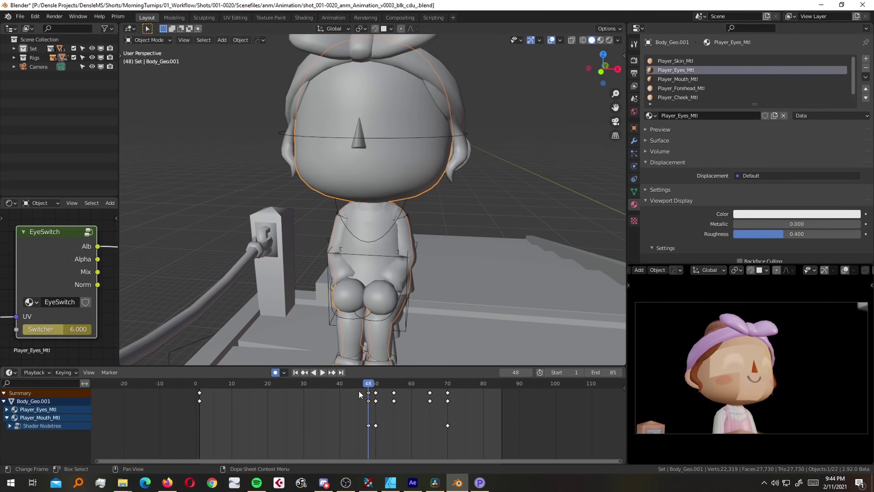
pyautogui.press('x')
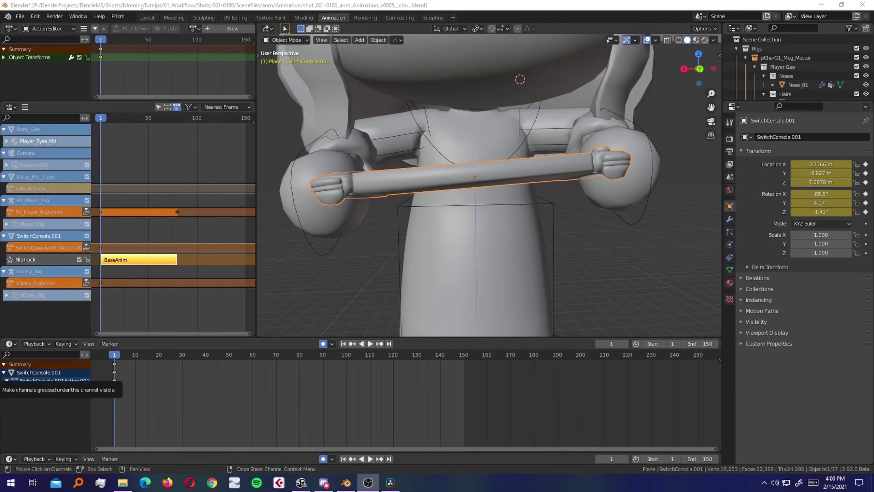
# - Key the SwitchConsole's location and rotation at frame 7 and open the NLA strip sidebar
pyautogui.click(226, 107)
pyautogui.press('Escape')
pyautogui.press('i')
pyautogui.scroll(8, 256, 365)
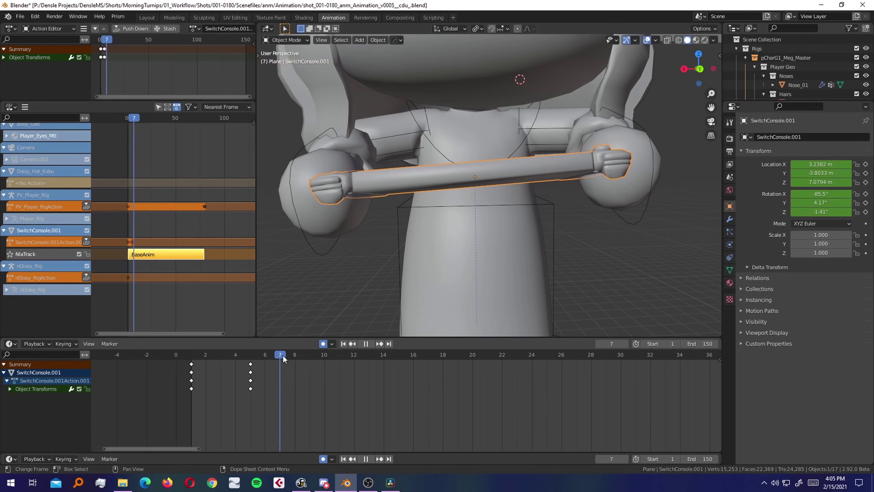
pyautogui.press('n')
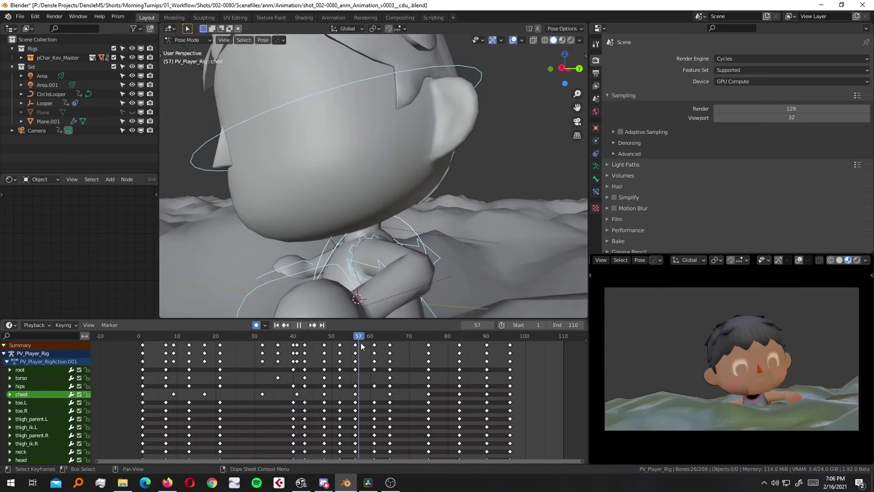
# - Drag the swimming character's keys near frames 50–58 along the Dope Sheet timeline
pyautogui.moveTo(361, 346); pyautogui.dragTo(420, 349)
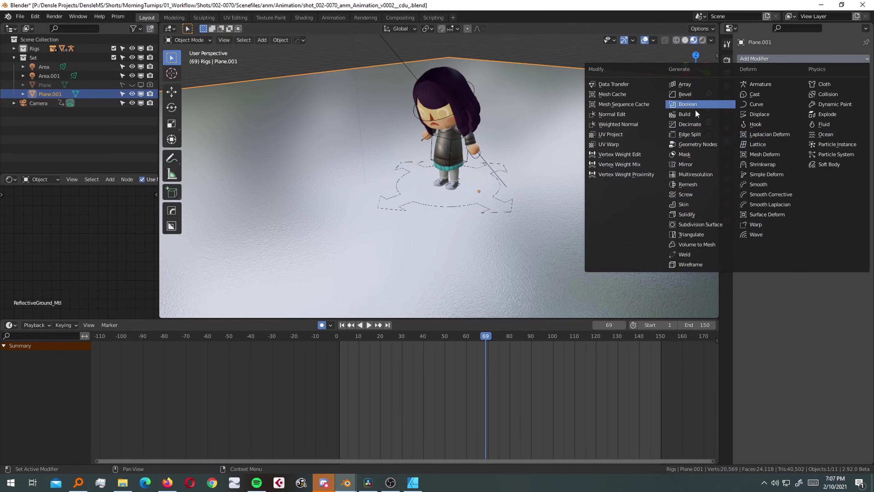
# - Add a Displace modifier with lowered strength to the ground plane, then butt clip 002_0070 against 002_0060
pyautogui.click(696, 110)
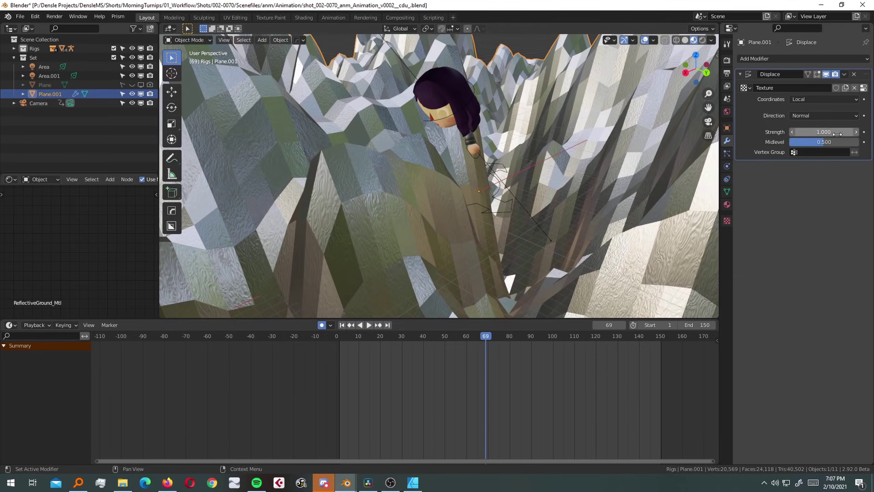
pyautogui.moveTo(840, 132); pyautogui.dragTo(822, 131)
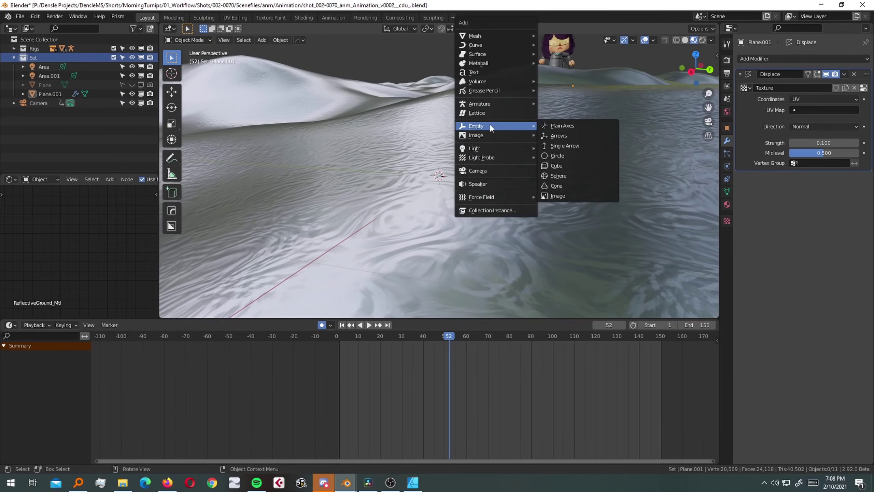
pyautogui.hotkey('shift', 'a')
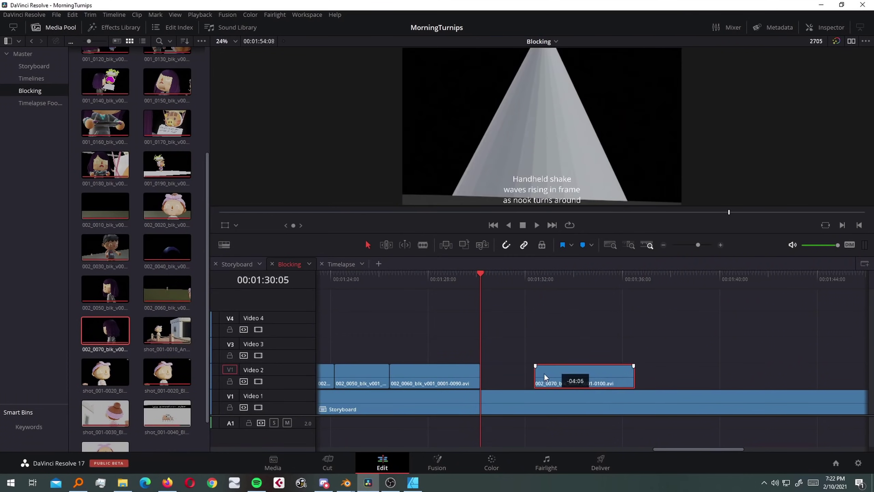
pyautogui.moveTo(544, 373); pyautogui.dragTo(488, 373)
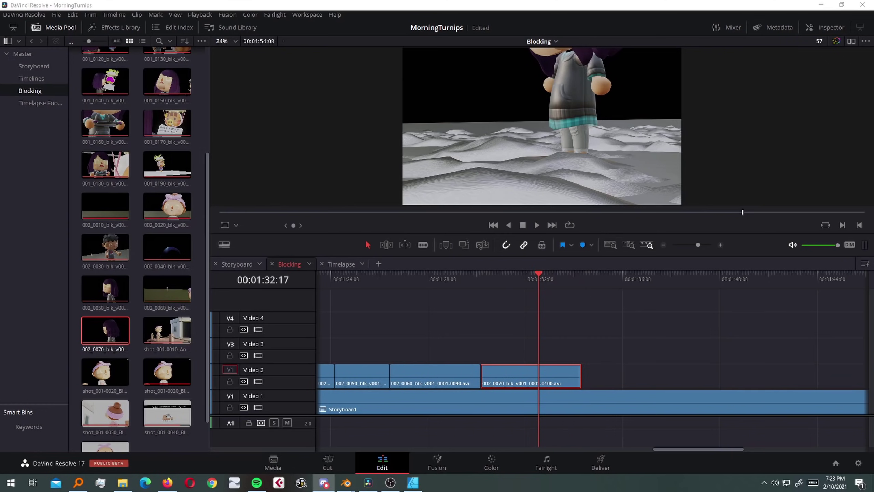
pyautogui.click(573, 278)
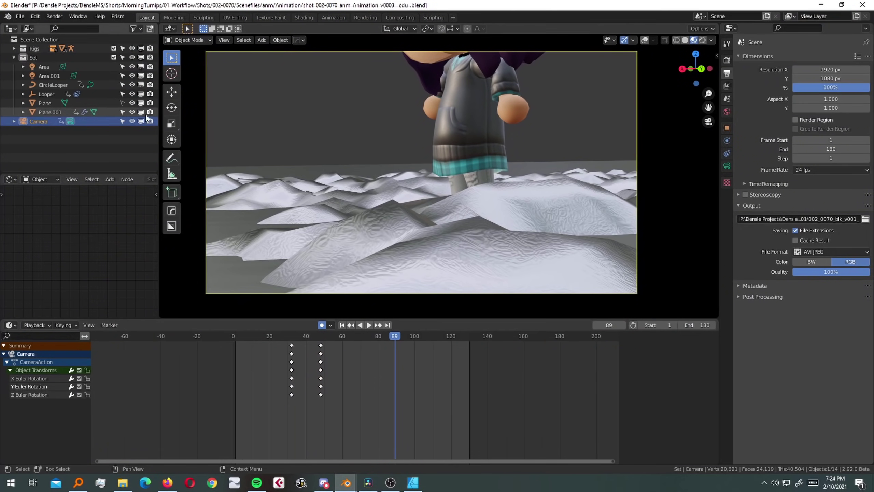
# - Hide the snowy ground Plane.001, revert the last camera key change and play the animation
pyautogui.click(140, 112)
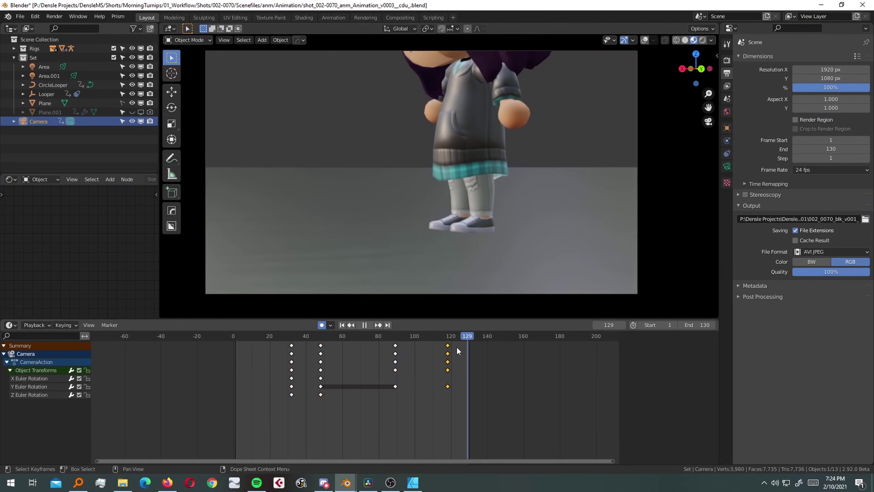
pyautogui.hotkey('ctrl', 'z')
pyautogui.hotkey('ctrl', 'z')
pyautogui.press('space')
# - Put the character rig in Pose Mode, select the chest bone and start rotating it
pyautogui.click(431, 206)
pyautogui.hotkey('ctrl', 'Tab')
pyautogui.press('space')
pyautogui.moveTo(431, 241); pyautogui.dragTo(428, 217, button='middle')
pyautogui.click(429, 216)
pyautogui.press('KP_0')
pyautogui.press('Up')
pyautogui.press('r')
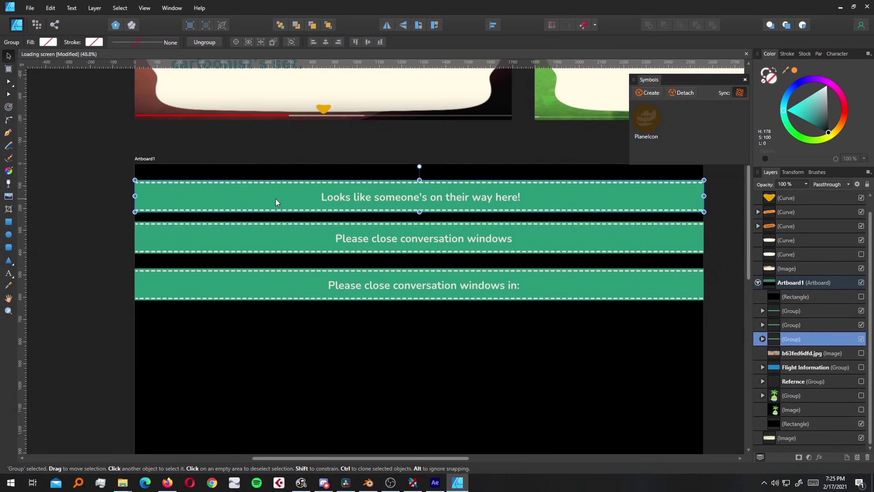
# - Import the Banners1.mov clip as an image plane and move to frame 44
pyautogui.hotkey('ctrl', 'alt', 'shift', 's')
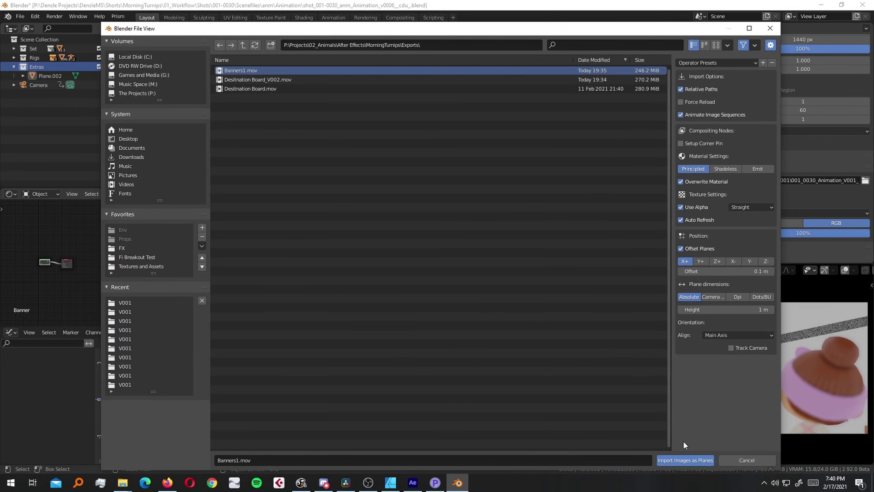
pyautogui.click(685, 460)
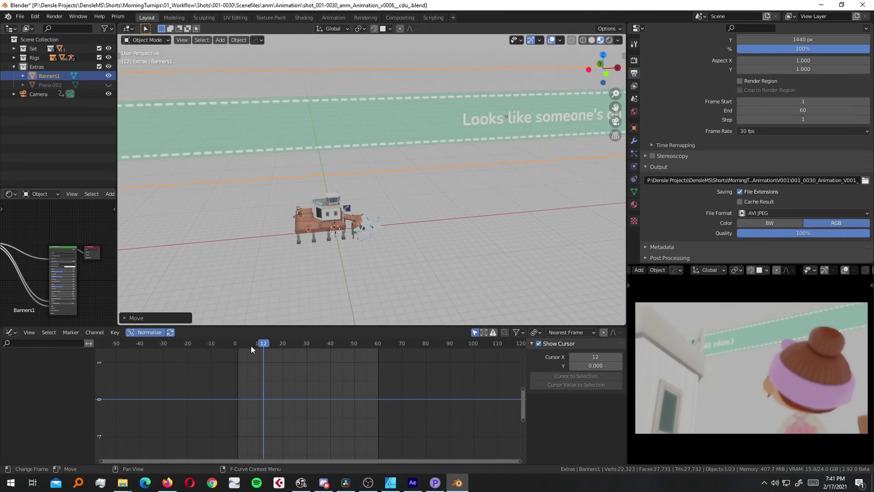
pyautogui.moveTo(243, 350); pyautogui.dragTo(340, 350)
# - Zoom and pan the Shader Editor onto the Banners1 Hue/Saturation/Value node
pyautogui.scroll(3, 38, 251)
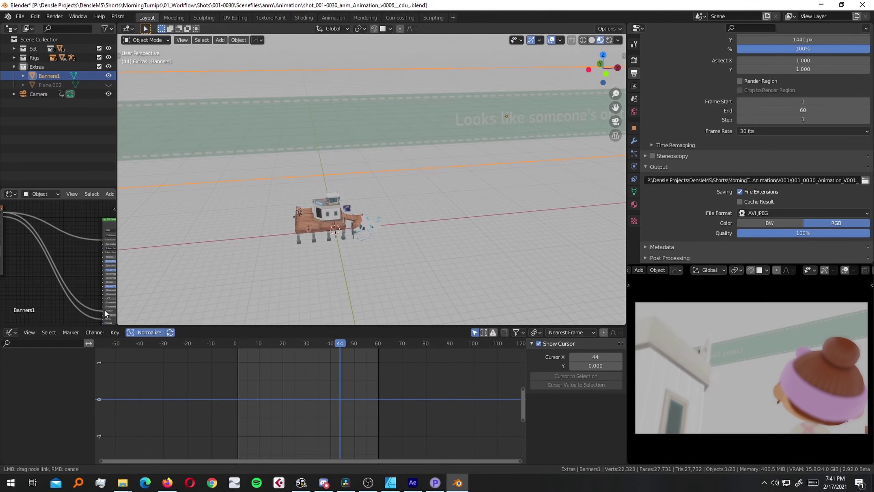
pyautogui.scroll(3, 38, 252)
pyautogui.moveTo(37, 251); pyautogui.dragTo(103, 255, button='middle')
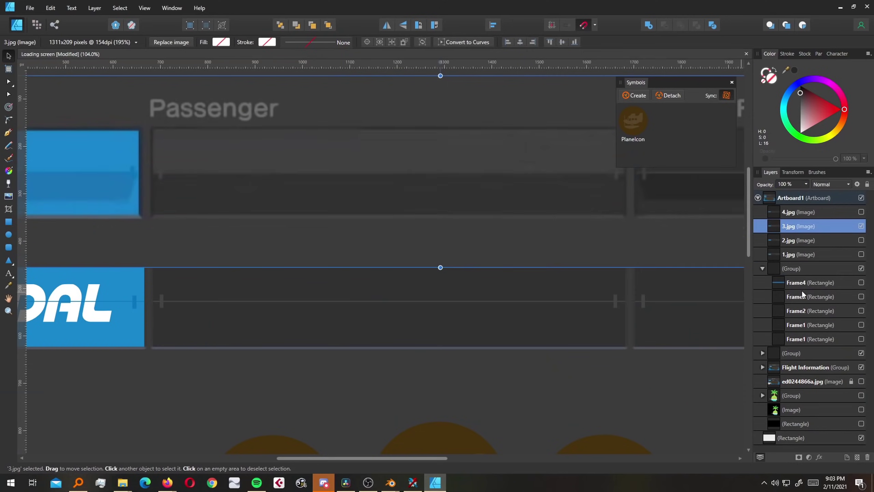
pyautogui.click(273, 256)
pyautogui.keyDown('ctrl'); pyautogui.scroll(-3, 600, 306); pyautogui.keyUp('ctrl')
pyautogui.keyDown('ctrl'); pyautogui.scroll(3, 600, 307); pyautogui.keyUp('ctrl')
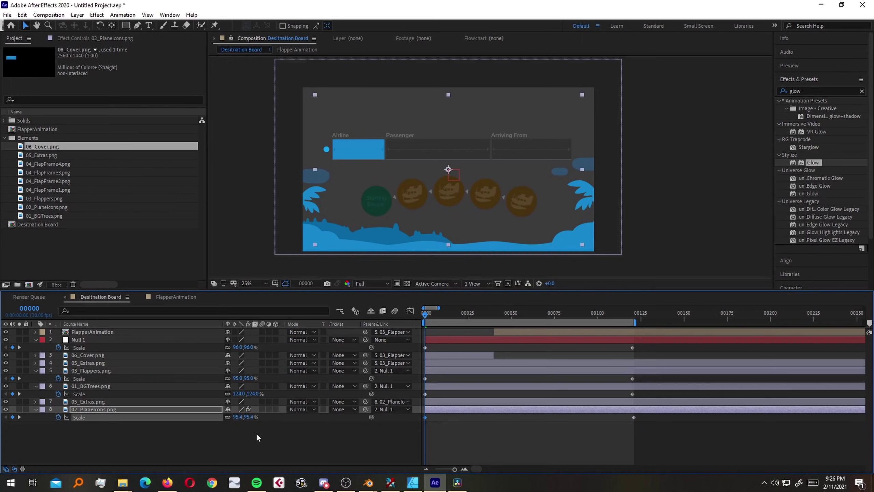
# - Preview the Destination Board and raise the Glow Threshold on the plane icons
pyautogui.press('space')
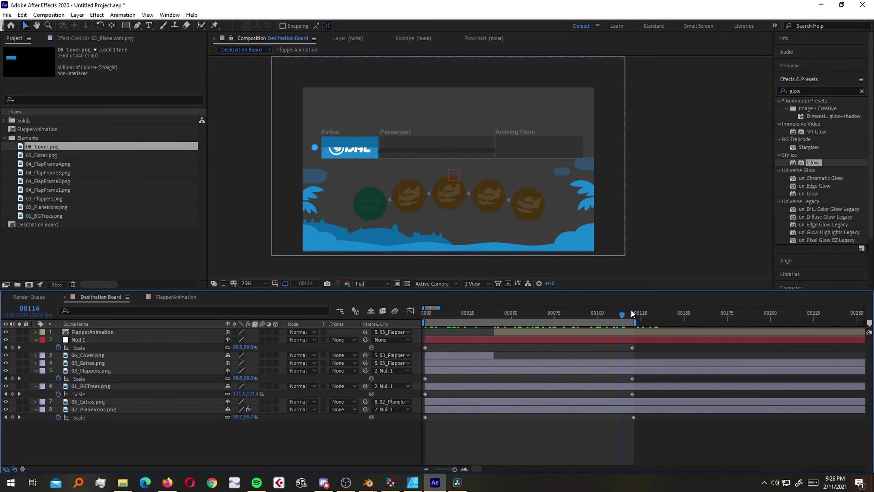
pyautogui.press('F3')
pyautogui.moveTo(115, 72); pyautogui.dragTo(90, 75)
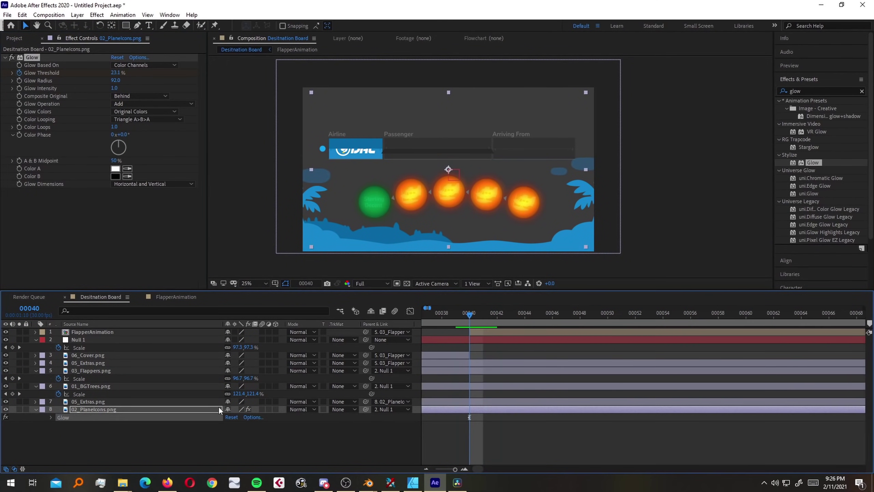
pyautogui.moveTo(115, 81); pyautogui.dragTo(51, 80)
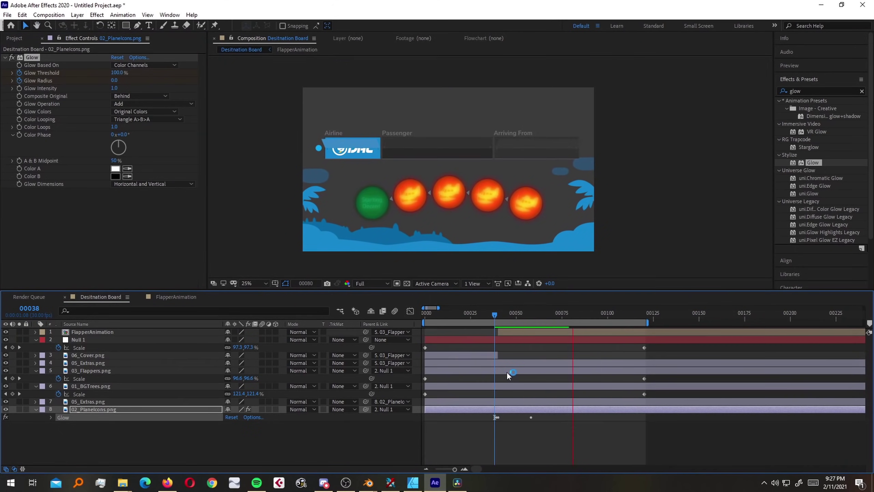
# - Create a new solid for the vignette and a black background solid
pyautogui.hotkey('ctrl', 'y')
pyautogui.write('Vin')
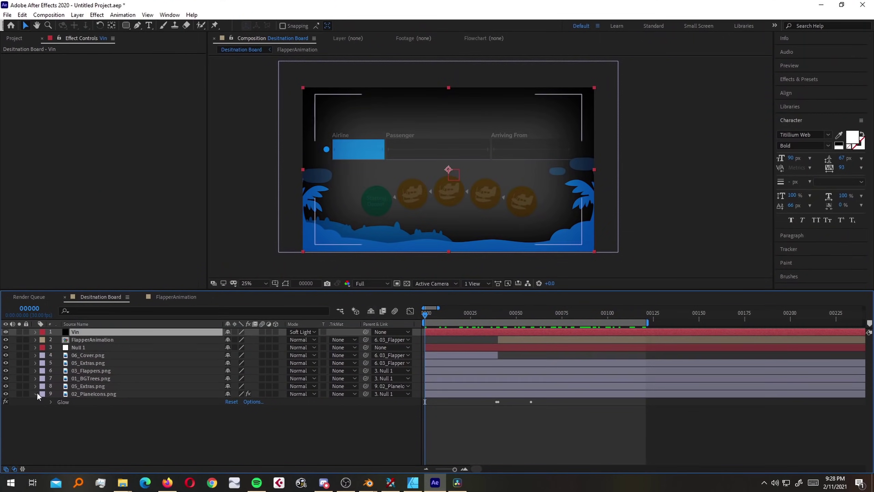
pyautogui.moveTo(5, 355); pyautogui.dragTo(6, 394)
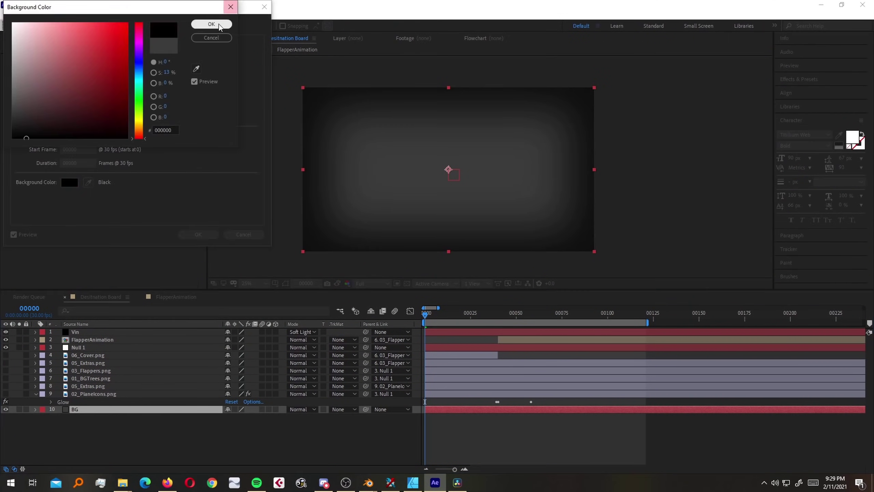
pyautogui.press('Return')
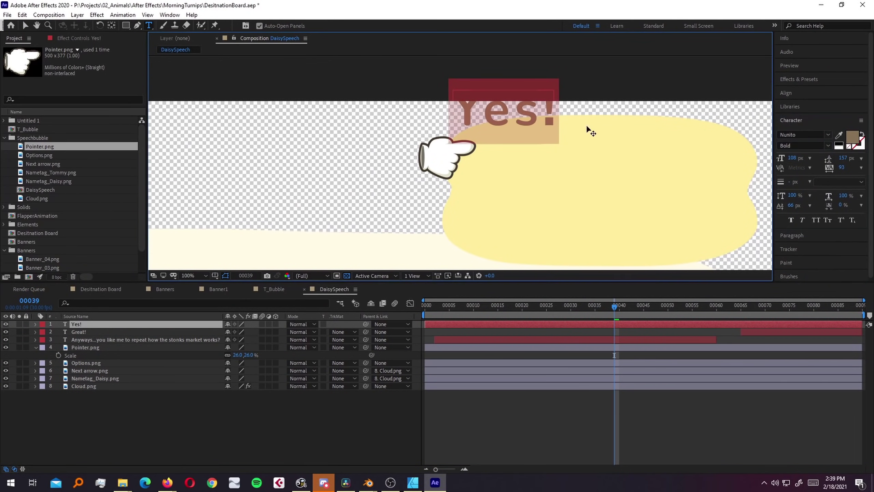
# - Add 'Yes!' and 'Double Yes!' text lines in Nunito to the speech bubble
pyautogui.click(828, 134)
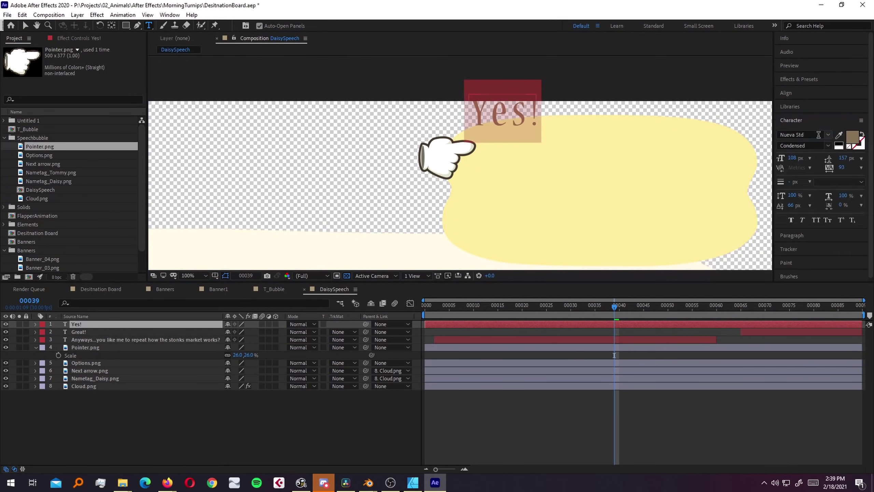
pyautogui.click(717, 200)
pyautogui.click(483, 207)
pyautogui.write('Double Yes!')
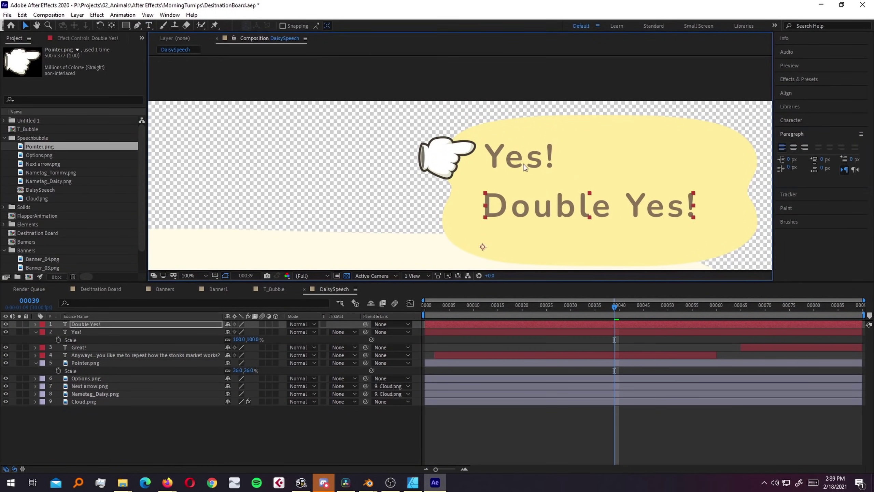
# - Shape a yellow solid into a Highlight pill behind Yes!, enlarging and lowering it
pyautogui.rightClick(94, 447)
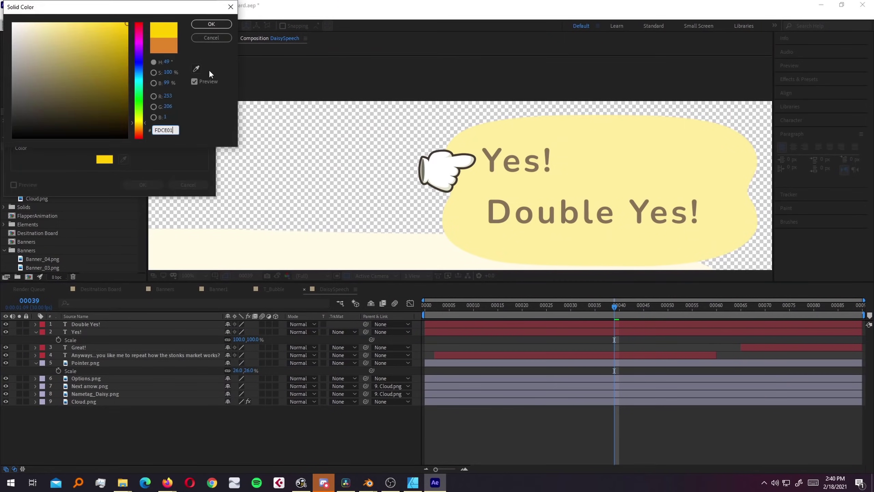
pyautogui.press('Return')
pyautogui.moveTo(488, 182)
pyautogui.mouseDown()
pyautogui.moveTo(537, 195)
pyautogui.moveTo(506, 170)
pyautogui.mouseUp()
pyautogui.scroll(4, 498, 164)
pyautogui.click(552, 193)
pyautogui.press('s')
pyautogui.moveTo(518, 204); pyautogui.dragTo(572, 225)
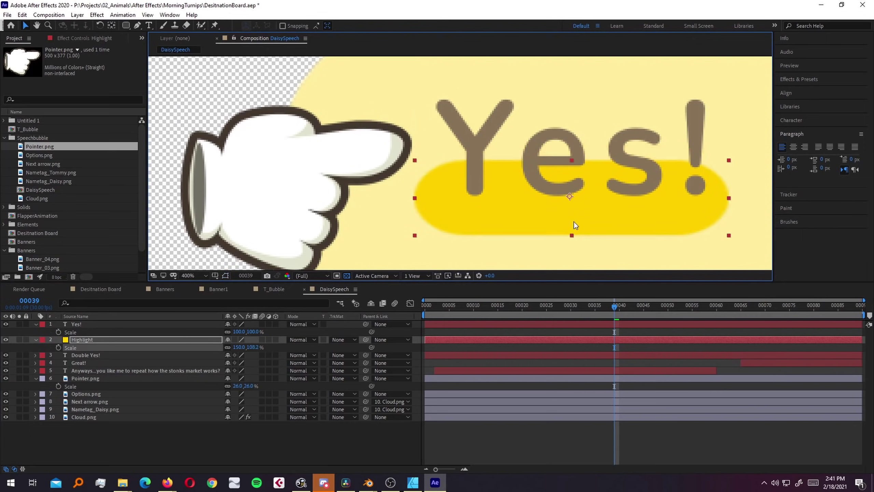
pyautogui.scroll(-6, 575, 206)
# - Reframe the beauty render on the girl and banner, then skip the tutorial to its brightness step
pyautogui.click(91, 339)
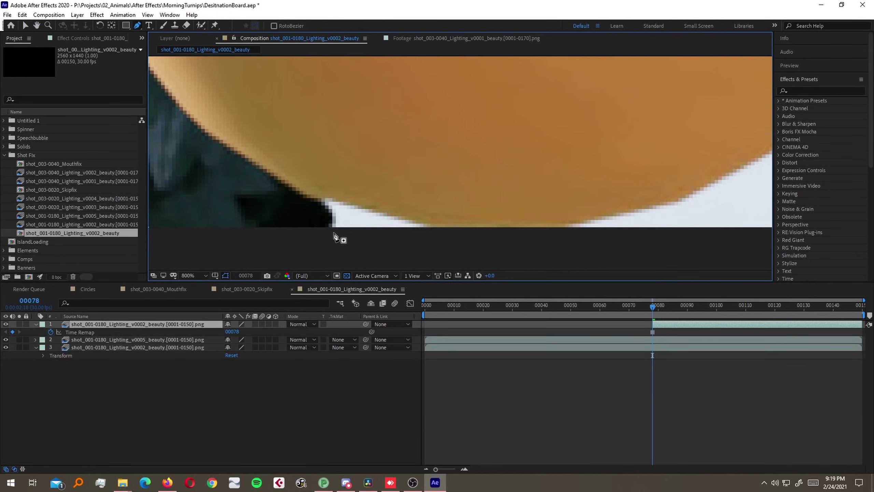
pyautogui.moveTo(335, 238); pyautogui.dragTo(446, 117)
pyautogui.scroll(-4, 427, 111)
pyautogui.moveTo(461, 164); pyautogui.dragTo(460, 175)
pyautogui.scroll(-2, 460, 175)
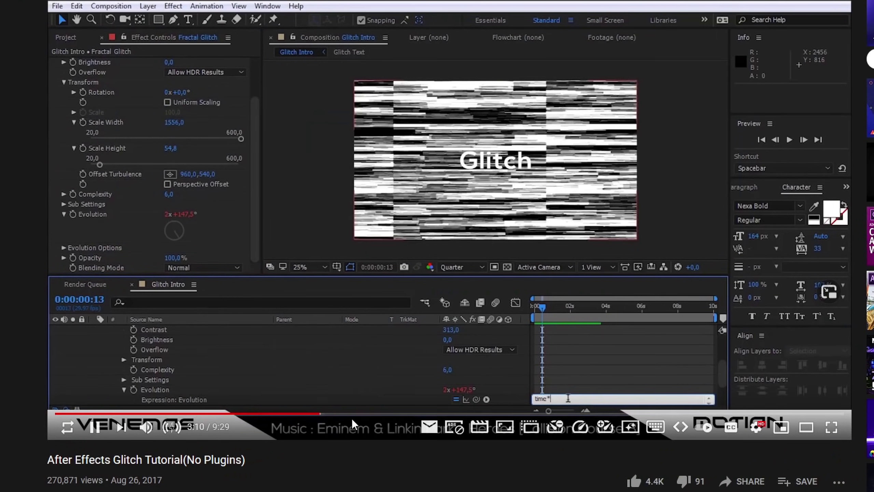
pyautogui.click(346, 414)
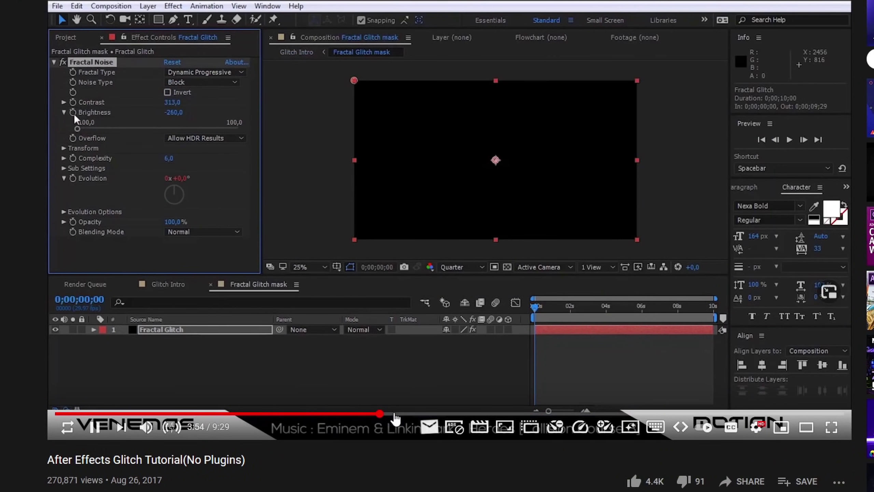
pyautogui.click(421, 413)
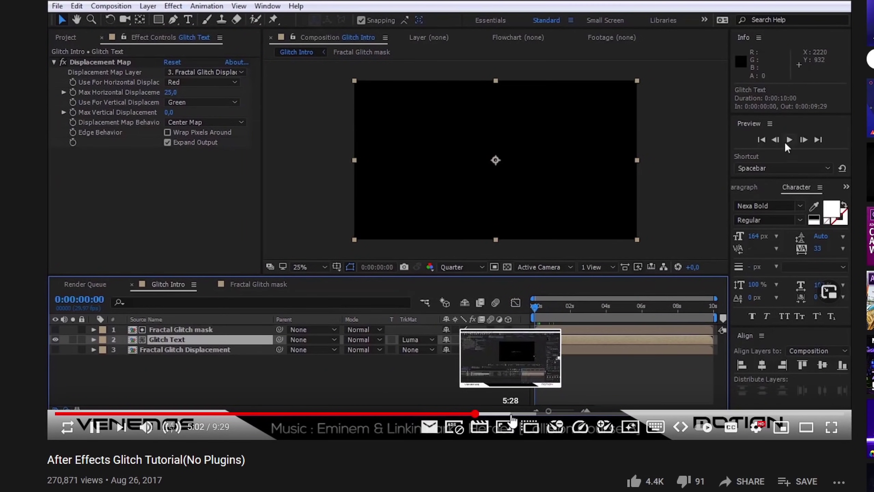
# - Back in After Effects, open the Fractal Displace precomp
pyautogui.hotkey('alt', 'Tab')
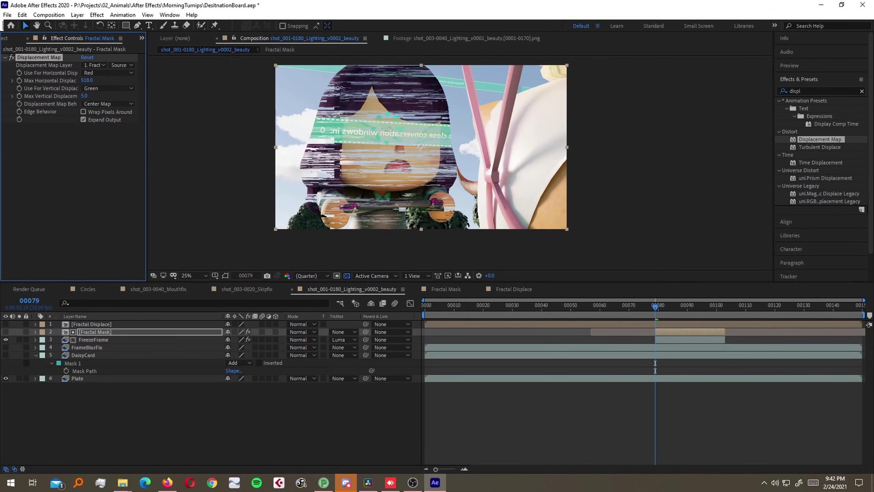
pyautogui.rightClick(104, 81)
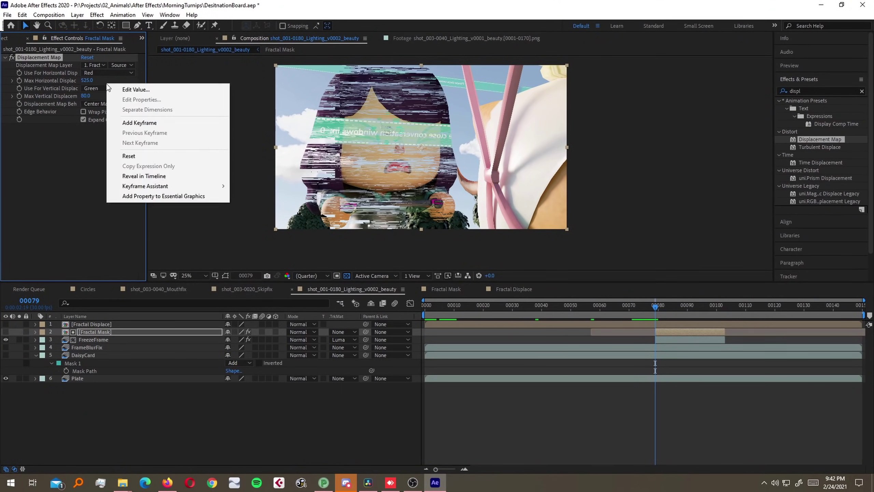
pyautogui.click(107, 326)
pyautogui.doubleClick(92, 325)
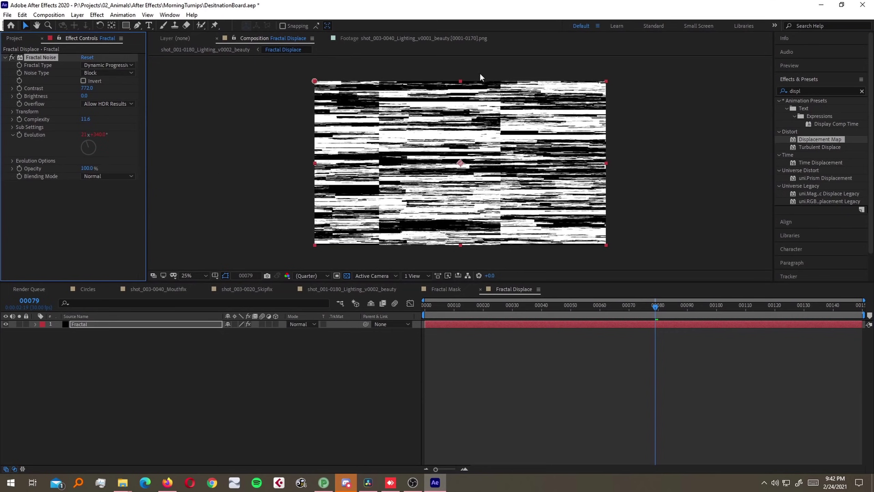
# - Apply Warp to the fractal noise, undo it, and return to the beauty shot composition
pyautogui.doubleClick(795, 91)
pyautogui.write('warp')
pyautogui.doubleClick(805, 171)
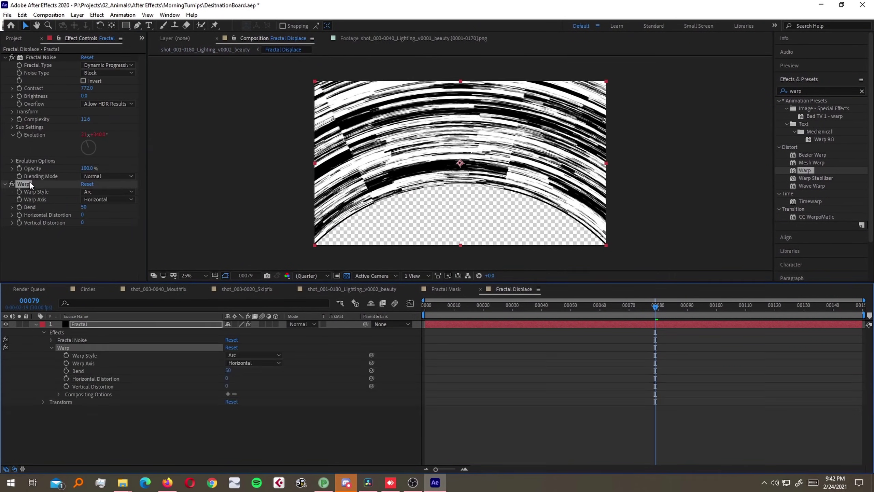
pyautogui.hotkey('ctrl', 'z')
pyautogui.click(205, 49)
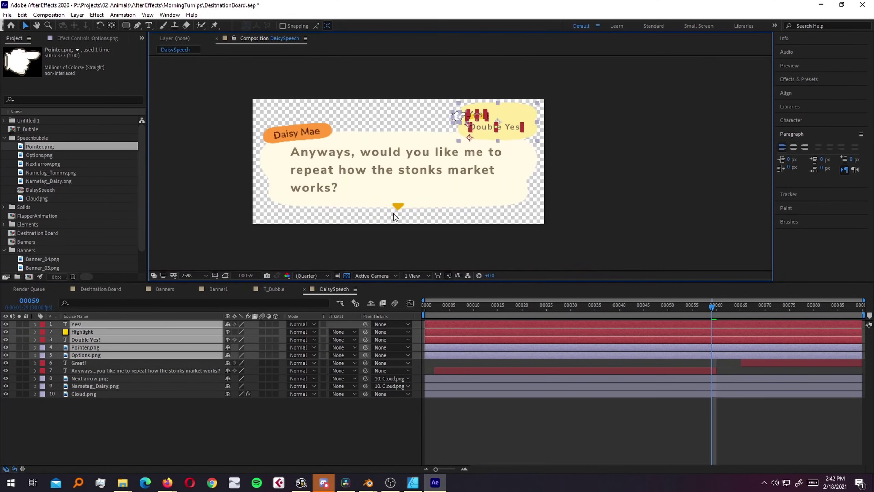
pyautogui.doubleClick(396, 167)
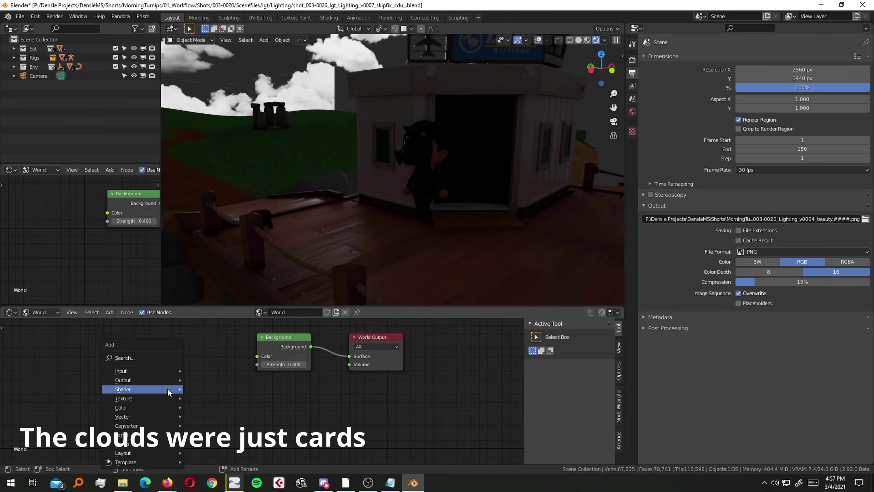
# - Add a Sky Texture node to the world graph, set Sun Size to 15° and edit Ozone
pyautogui.click(144, 359)
pyautogui.write('sky')
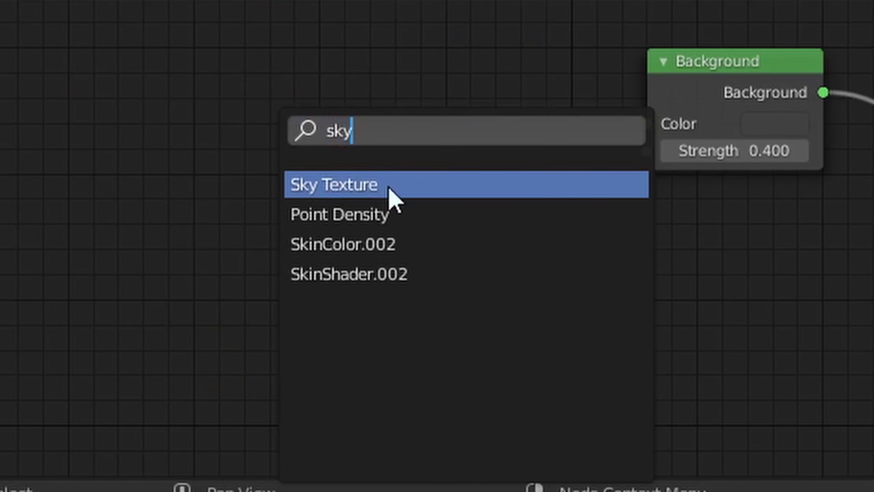
pyautogui.click(389, 187)
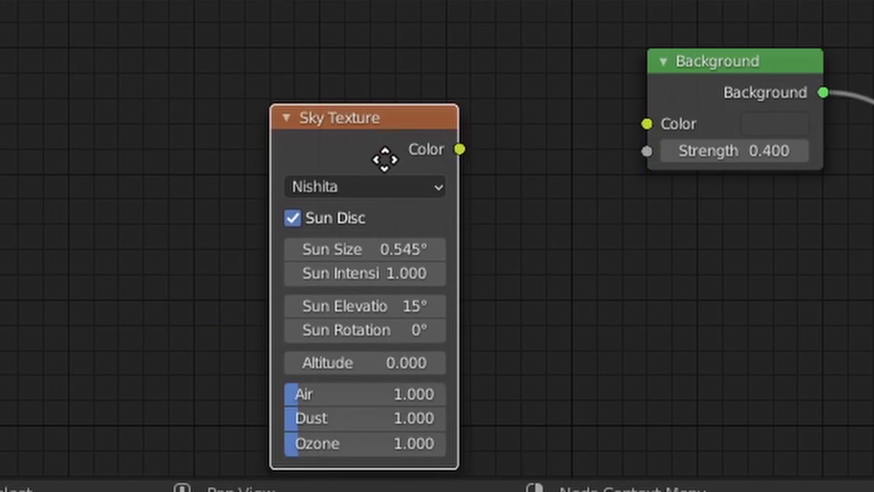
pyautogui.click(404, 147)
pyautogui.doubleClick(165, 396)
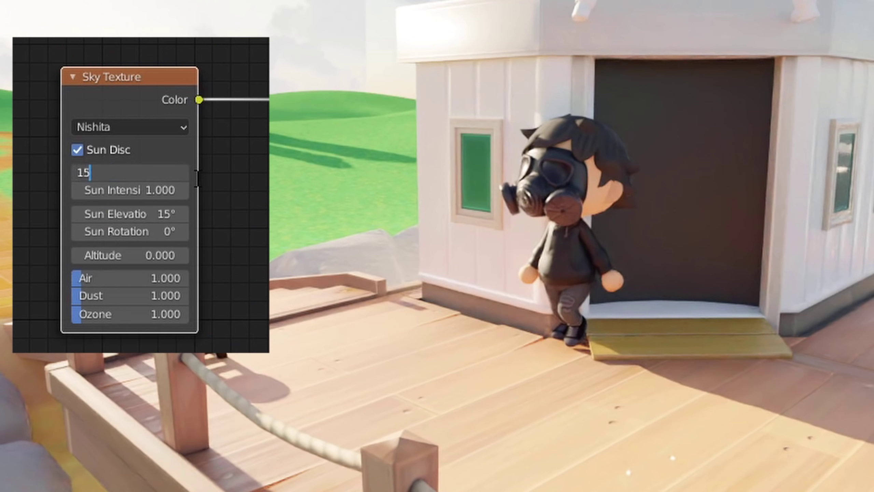
pyautogui.press('Return')
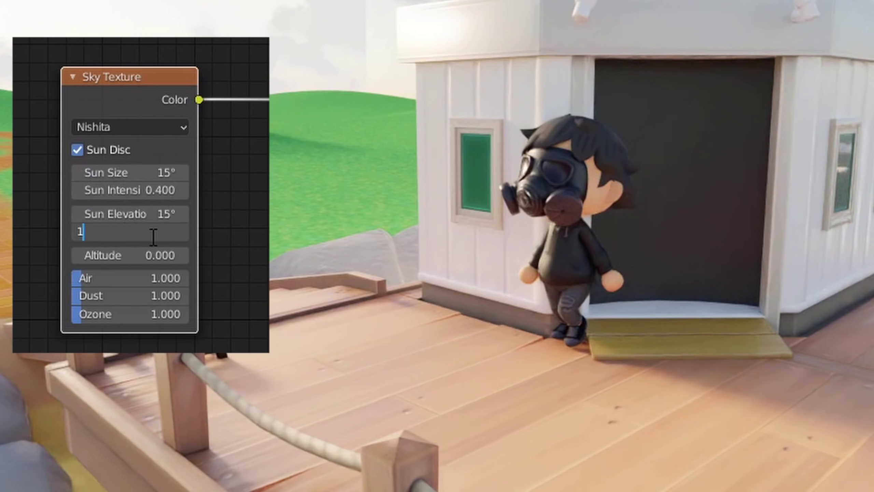
pyautogui.doubleClick(131, 312)
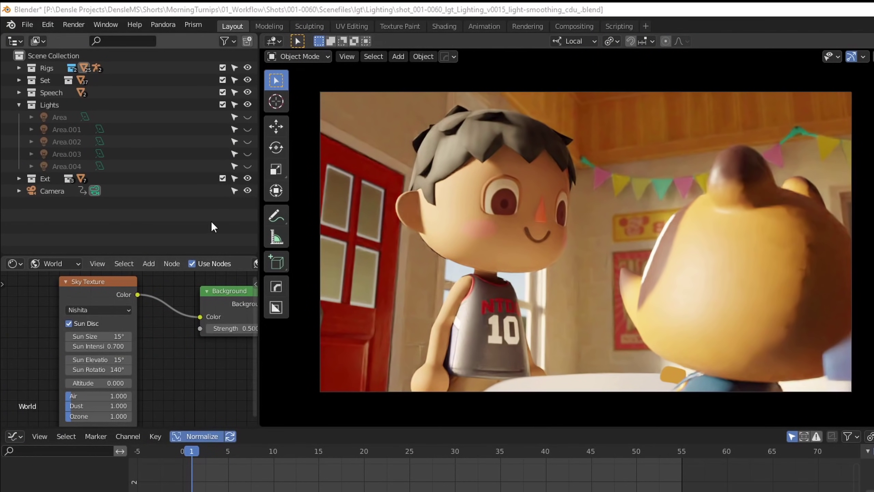
# - Turn on the outliner eye icons for Area, Area.001, Area.002, Area.003 and Area.004
pyautogui.click(248, 117)
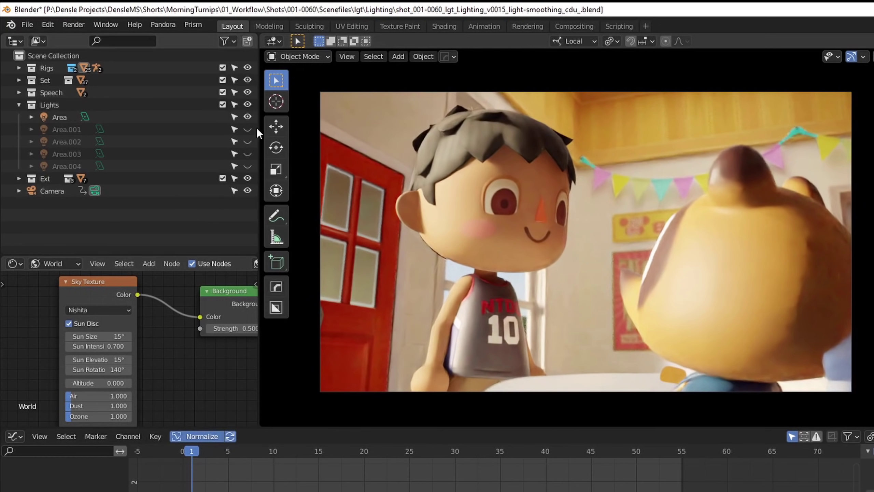
pyautogui.click(247, 129)
pyautogui.click(249, 144)
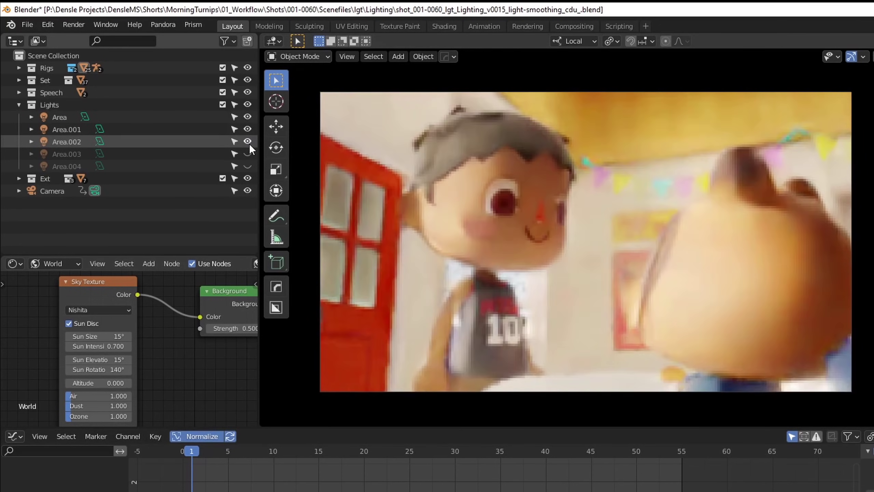
pyautogui.click(249, 155)
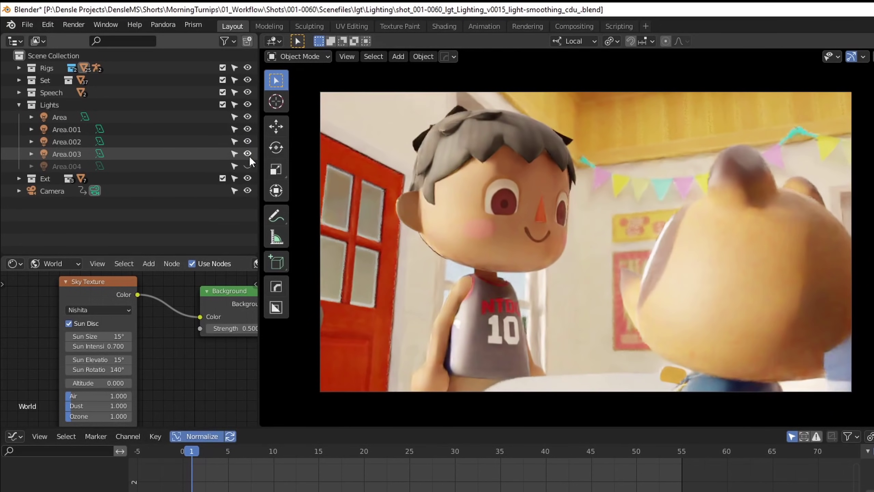
pyautogui.click(250, 167)
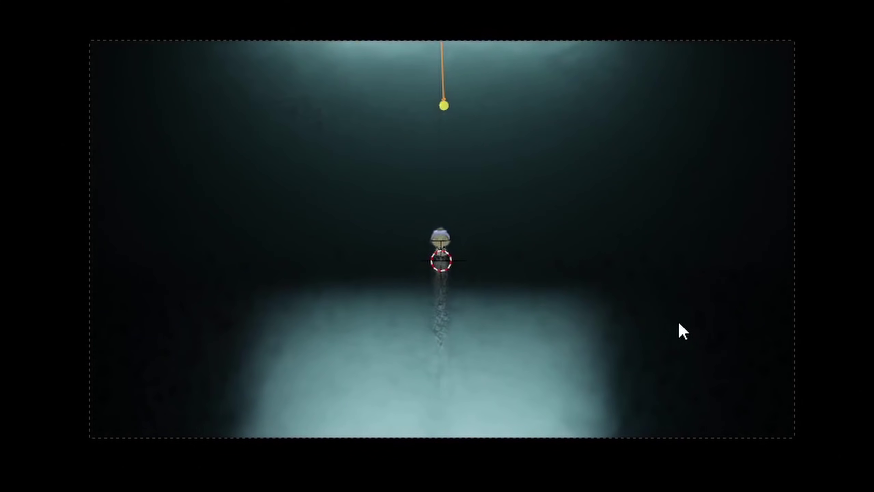
# - Zoom in on the camera view of the island scene
pyautogui.keyDown('ctrl'); pyautogui.moveTo(687, 310); pyautogui.dragTo(622, 436, button='middle'); pyautogui.keyUp('ctrl')
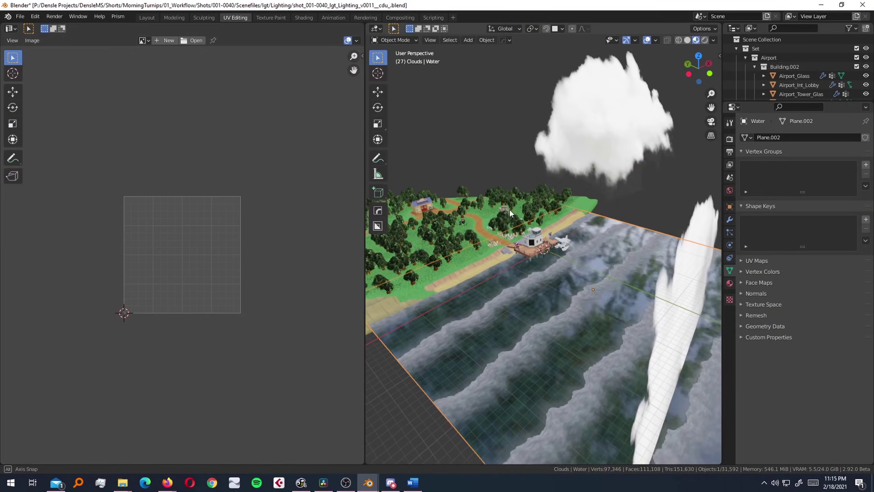
# - Switch to the Layout workspace and expand the Wave material's Displacement settings, then play the shader preview
pyautogui.moveTo(510, 209); pyautogui.dragTo(483, 189, button='middle')
pyautogui.click(162, 15)
pyautogui.click(151, 18)
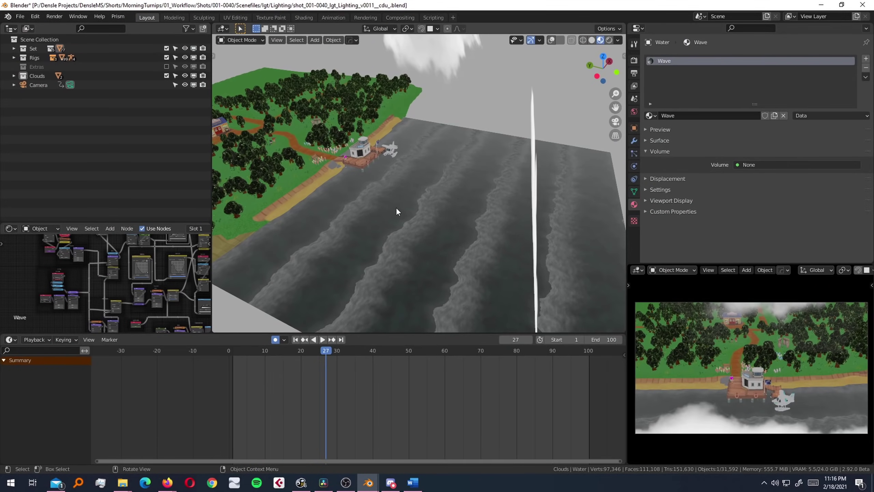
pyautogui.scroll(3, 413, 197)
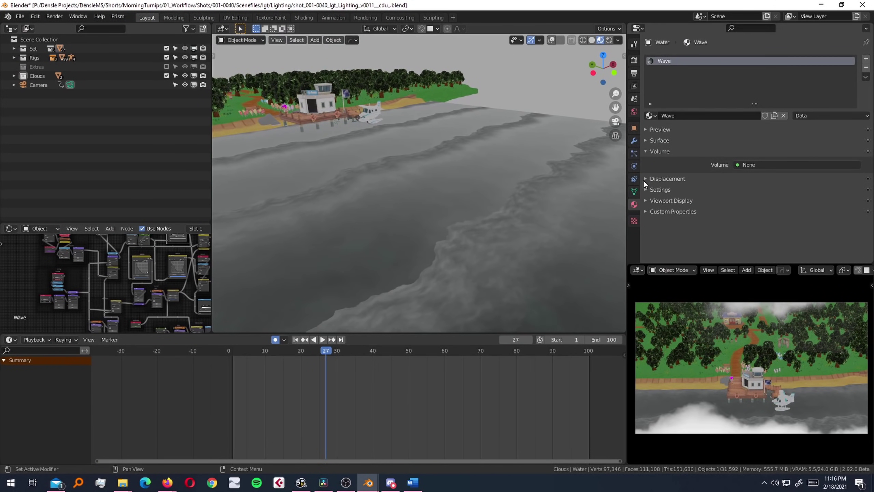
pyautogui.click(644, 178)
pyautogui.click(763, 192)
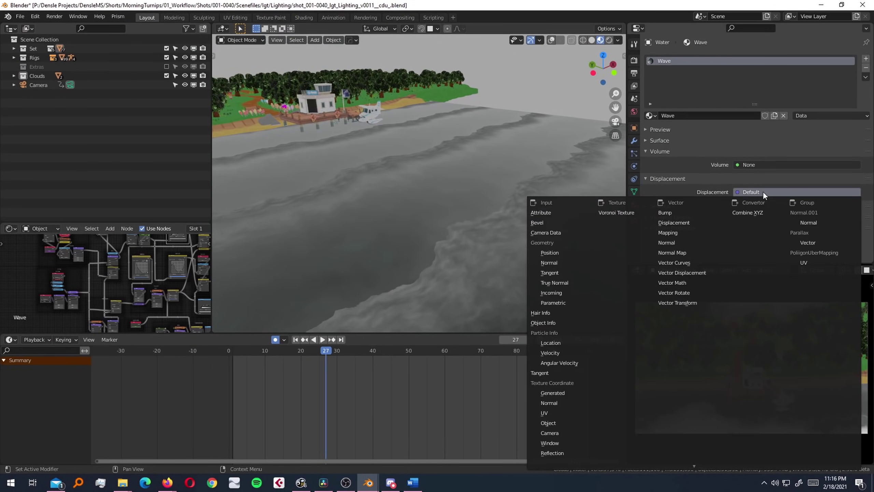
pyautogui.click(698, 172)
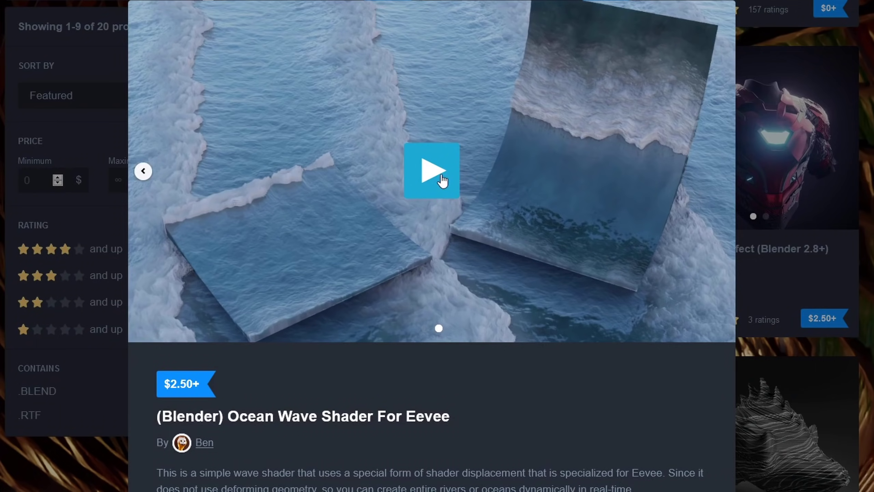
pyautogui.click(442, 181)
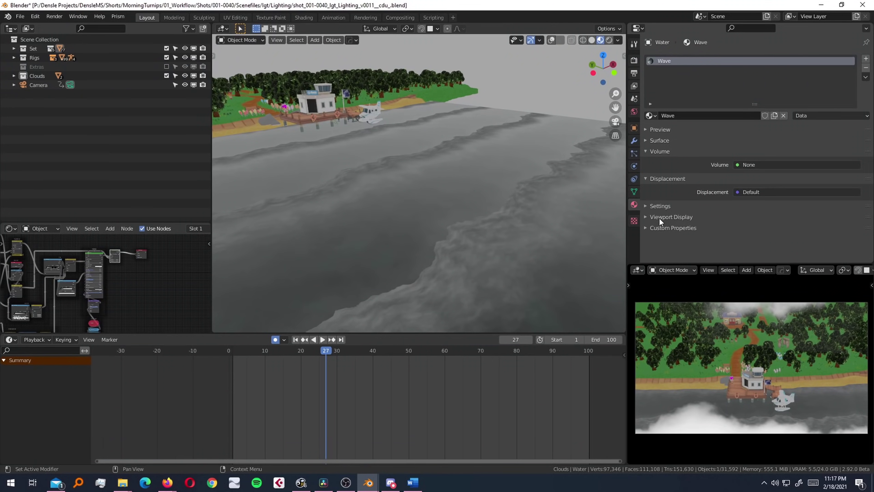
# - Collapse the water material's Viewport Display and Volume panels and expand Surface
pyautogui.click(659, 218)
pyautogui.scroll(-5, 663, 207)
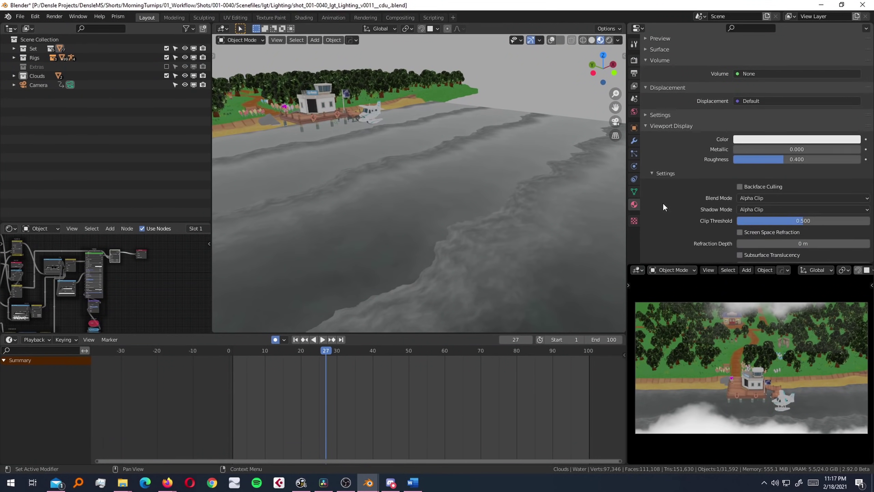
pyautogui.click(656, 125)
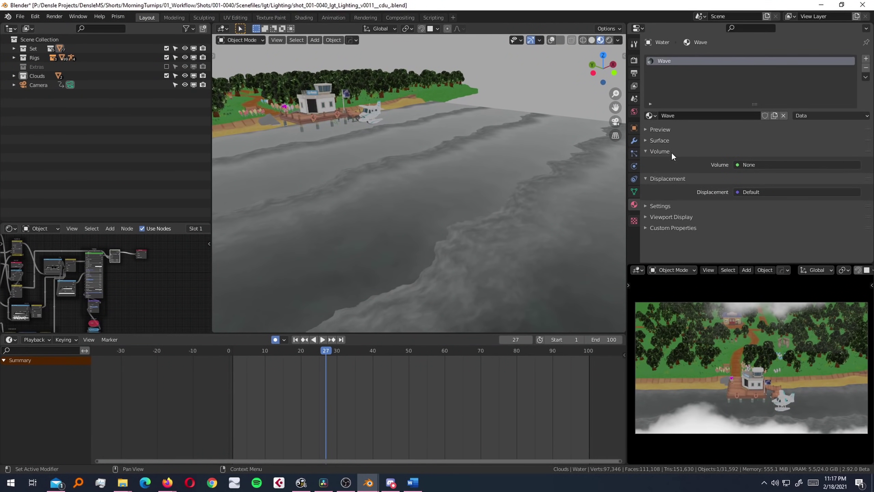
pyautogui.click(658, 151)
pyautogui.click(657, 140)
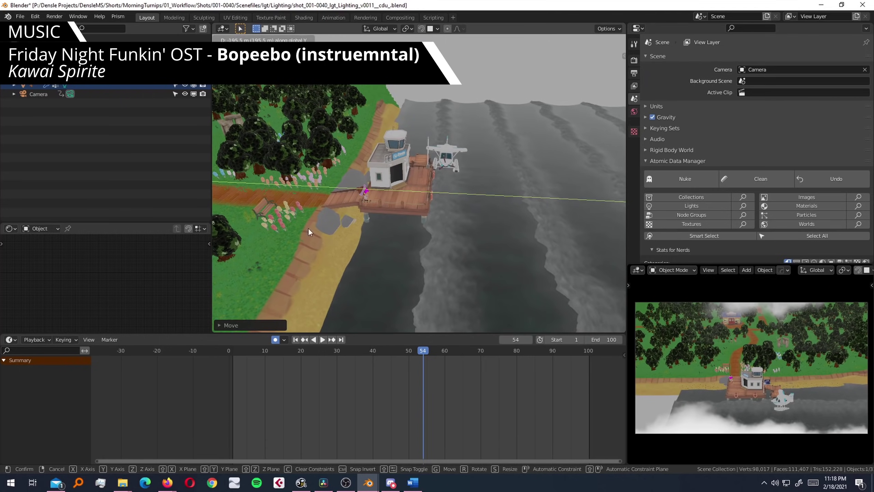
# - Move the object vertically, restore the full layout and play the shot through the camera from the start
pyautogui.click(325, 230)
pyautogui.moveTo(326, 230); pyautogui.dragTo(437, 206, button='middle')
pyautogui.press('g')
pyautogui.press('z')
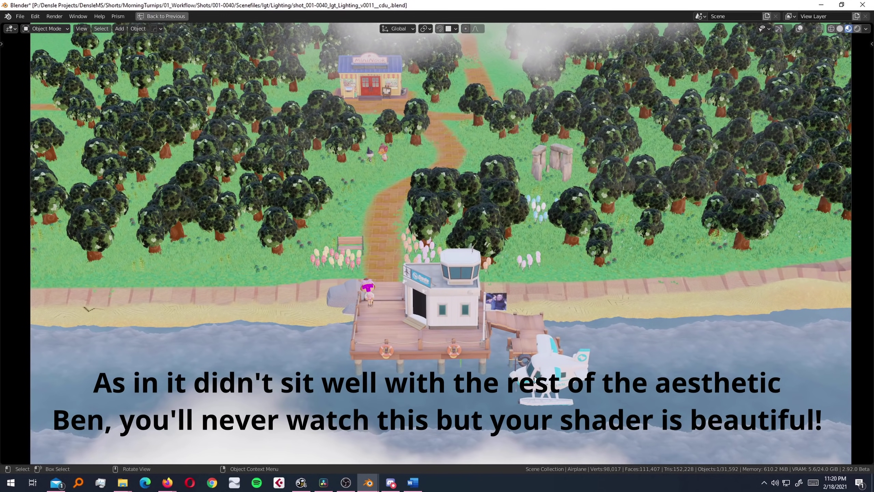
pyautogui.hotkey('ctrl', 'space')
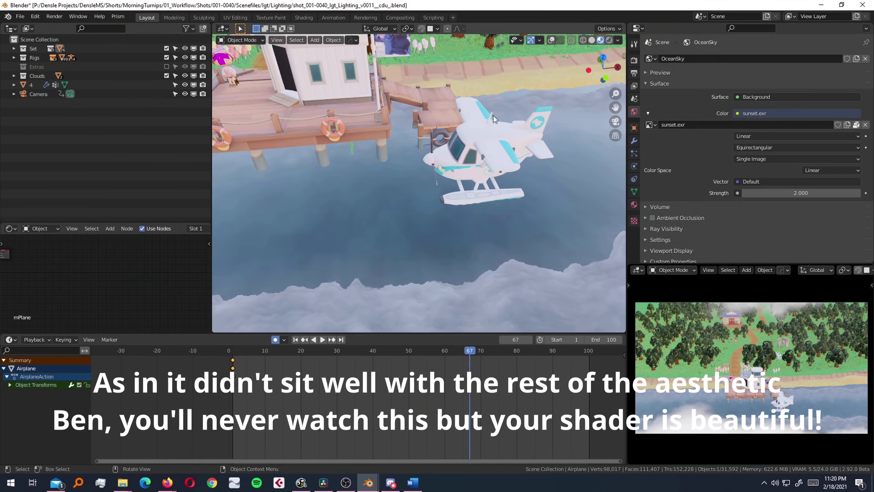
pyautogui.press('KP_0')
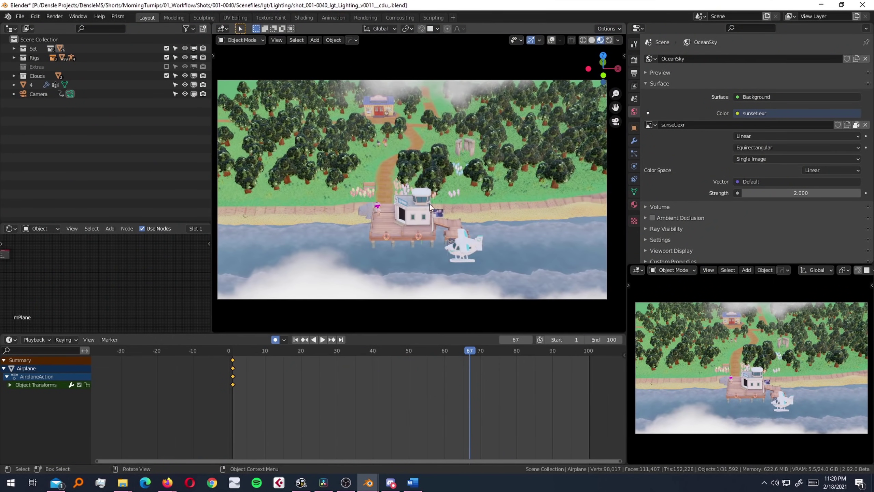
pyautogui.click(244, 350)
pyautogui.press('space')
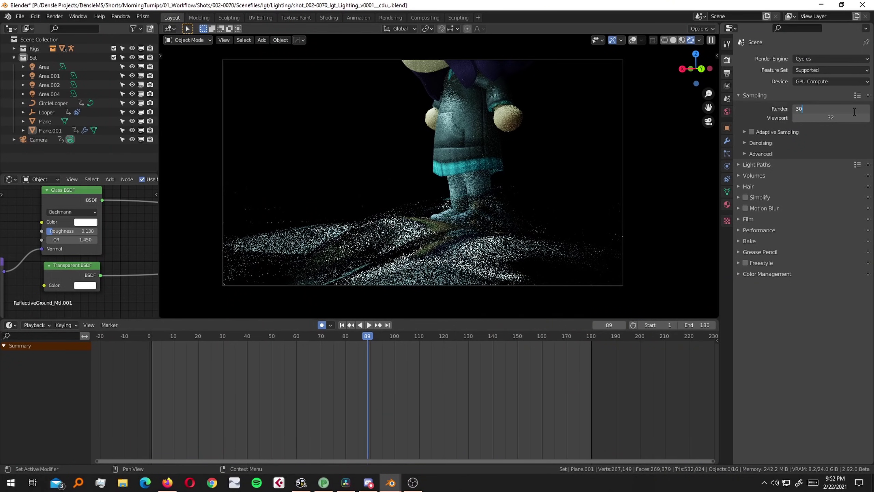
# - Turn on adaptive sampling and viewport denoising, and set the render denoiser to OptiX
pyautogui.click(752, 131)
pyautogui.click(759, 142)
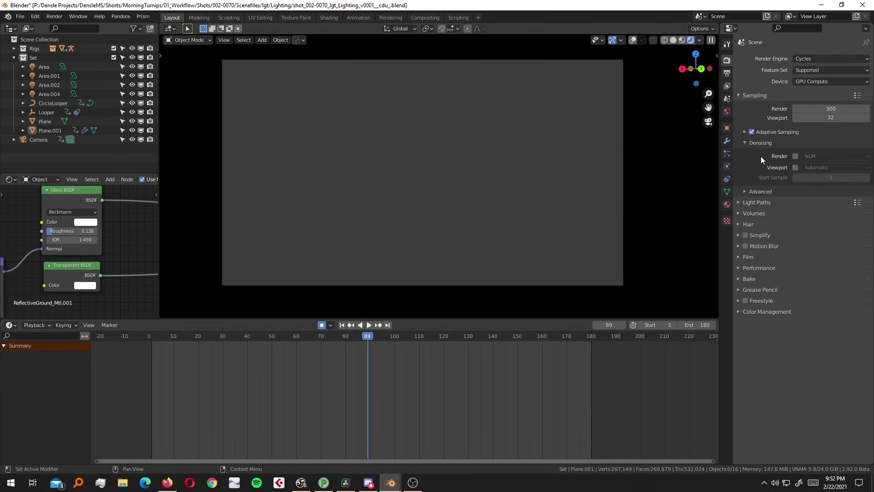
pyautogui.click(795, 168)
pyautogui.click(826, 156)
pyautogui.click(809, 176)
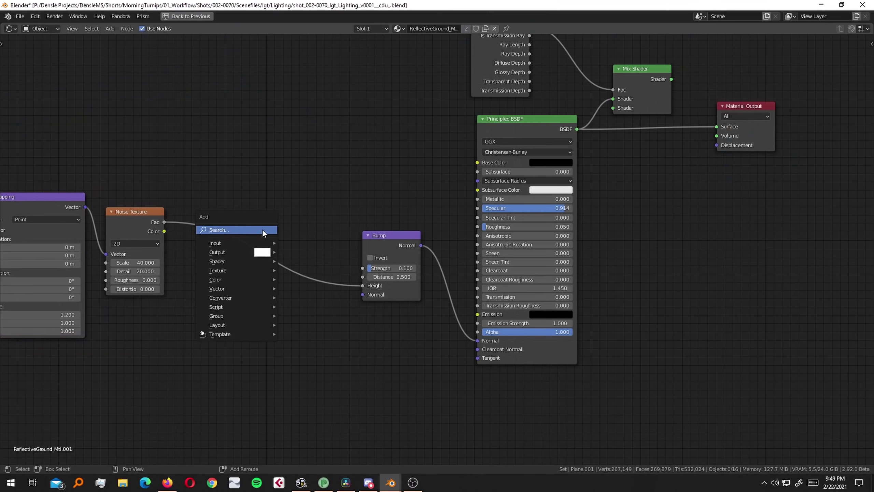
# - Insert a ColorRamp between Noise Texture and Bump, and drop the glass IOR from 5 to 0
pyautogui.click(284, 246)
pyautogui.click(243, 254)
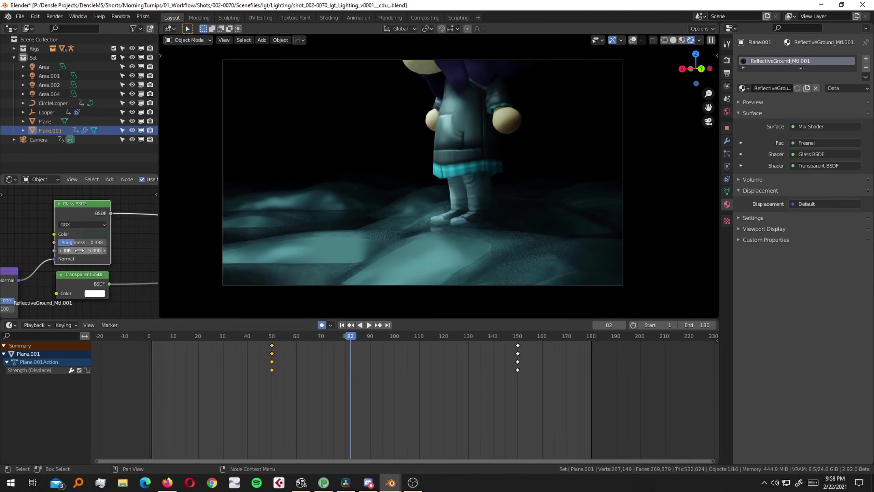
pyautogui.moveTo(71, 251); pyautogui.dragTo(58, 251)
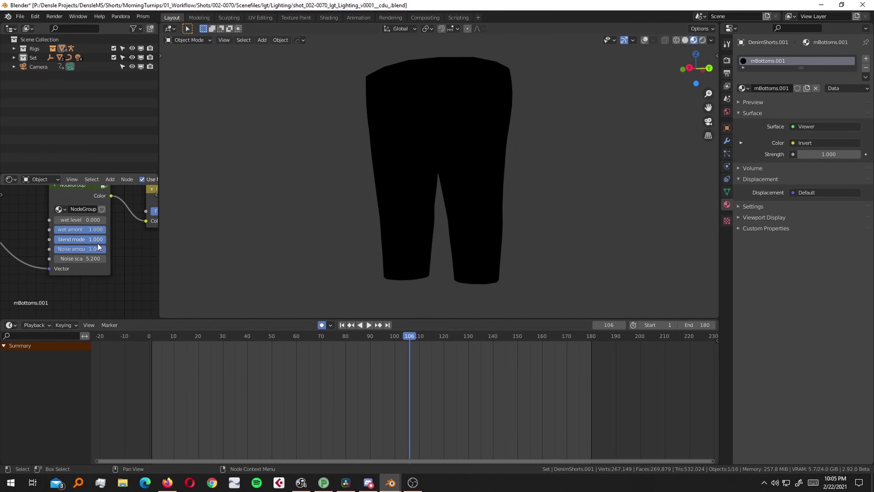
# - Pan to the denim shorts' ColorRamp and slide its black stop to position 0.368
pyautogui.scroll(2, 97, 242)
pyautogui.click(87, 260)
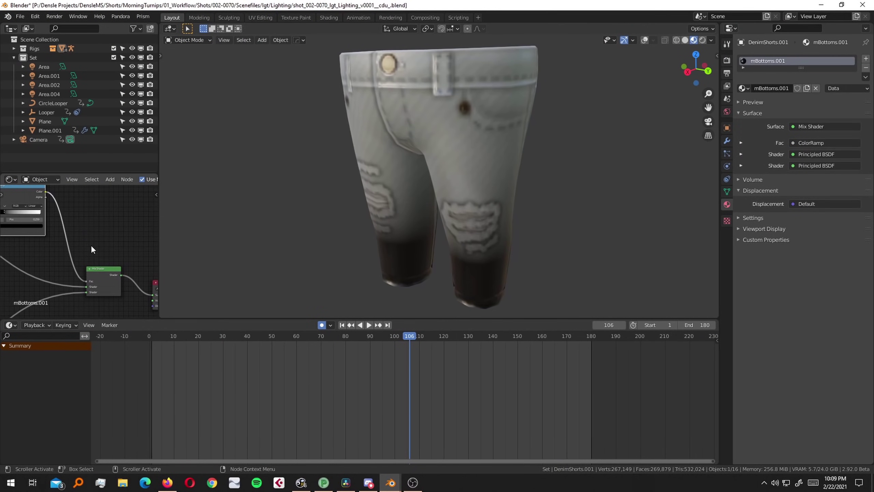
pyautogui.moveTo(335, 201); pyautogui.dragTo(355, 178, button='middle')
pyautogui.moveTo(74, 240); pyautogui.dragTo(112, 242, button='middle')
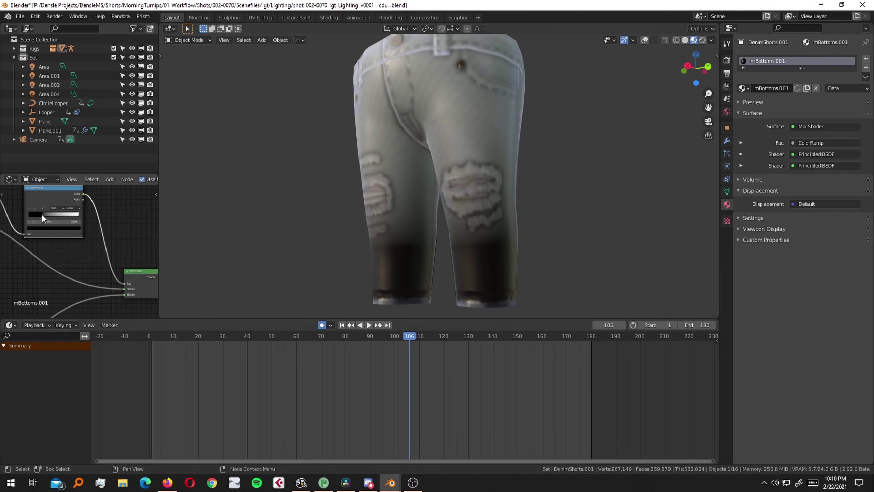
pyautogui.moveTo(41, 214)
pyautogui.mouseDown()
pyautogui.moveTo(59, 216)
pyautogui.moveTo(49, 218)
pyautogui.mouseUp()
pyautogui.scroll(2, 92, 262)
pyautogui.scroll(1, 91, 237)
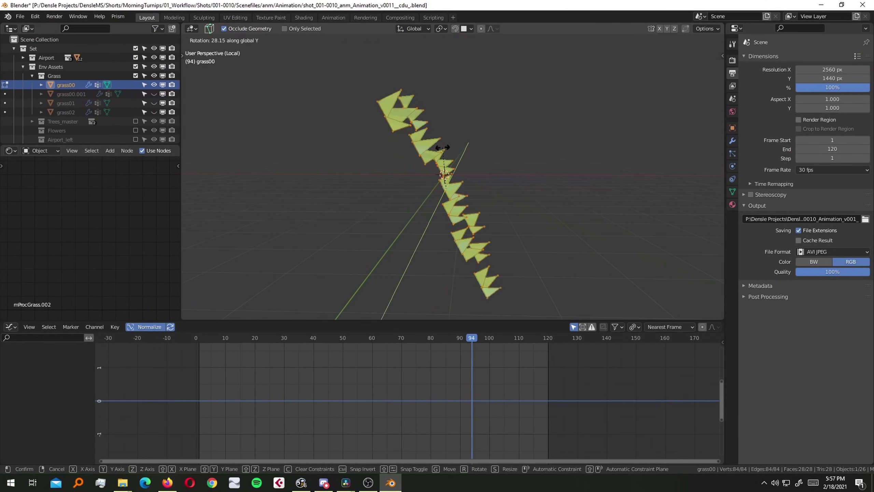
pyautogui.press('Escape')
# - On the grass00 mesh copy, select one whole grass clump and delete its faces
pyautogui.press('KP_1')
pyautogui.moveTo(367, 172); pyautogui.dragTo(371, 151, button='middle')
pyautogui.click(337, 237)
pyautogui.hotkey('ctrl', 'l')
pyautogui.press('x')
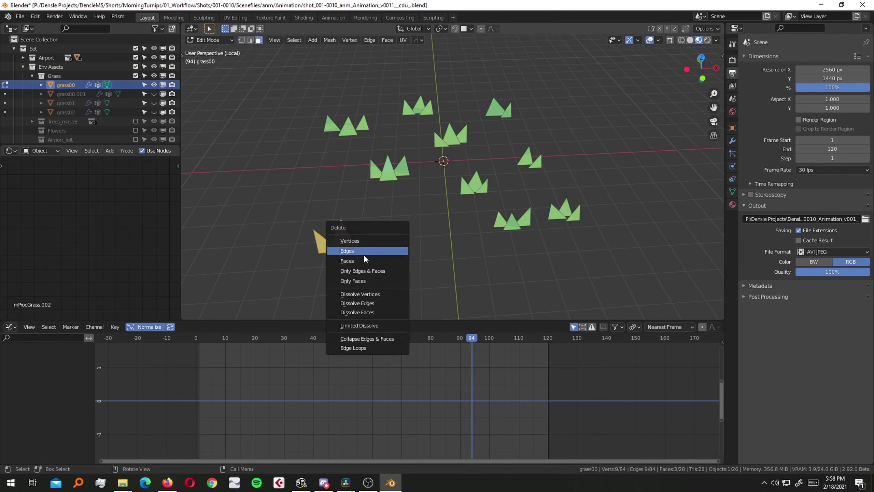
pyautogui.click(357, 260)
pyautogui.moveTo(358, 241); pyautogui.dragTo(371, 75, button='middle')
pyautogui.press('KP_7')
pyautogui.scroll(8, 565, 161)
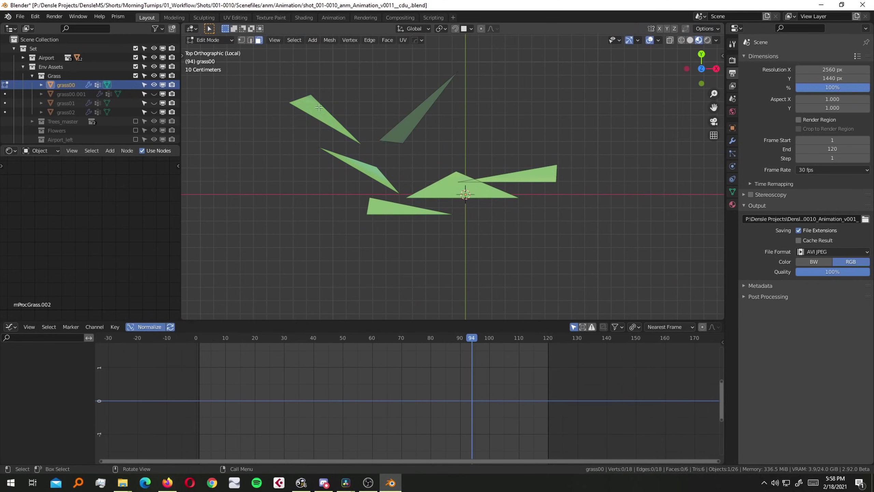
# - Duplicate a grass blade face, reposition the copy, then deselect the grass plane
pyautogui.hotkey('shift', 'd')
pyautogui.click(433, 250)
pyautogui.press('1')
pyautogui.moveTo(433, 250); pyautogui.dragTo(423, 156, button='middle')
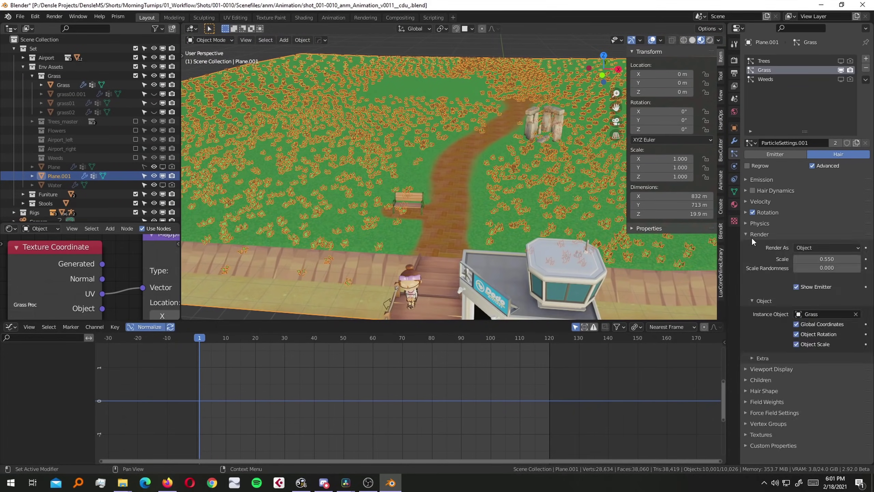
pyautogui.moveTo(495, 193); pyautogui.dragTo(585, 241, button='middle')
pyautogui.keyDown('shift'); pyautogui.click(502, 211); pyautogui.keyUp('shift')
# - Raise the hair Parting Max to 18.400 and expand the particle render settings
pyautogui.click(765, 362)
pyautogui.click(754, 405)
pyautogui.moveTo(855, 394)
pyautogui.mouseDown()
pyautogui.moveTo(868, 395)
pyautogui.moveTo(841, 391)
pyautogui.mouseUp()
pyautogui.scroll(-3, 791, 396)
pyautogui.moveTo(482, 303); pyautogui.dragTo(404, 246, button='middle')
pyautogui.click(759, 192)
pyautogui.moveTo(829, 227); pyautogui.dragTo(840, 226)
pyautogui.moveTo(567, 276); pyautogui.dragTo(569, 220, button='middle')
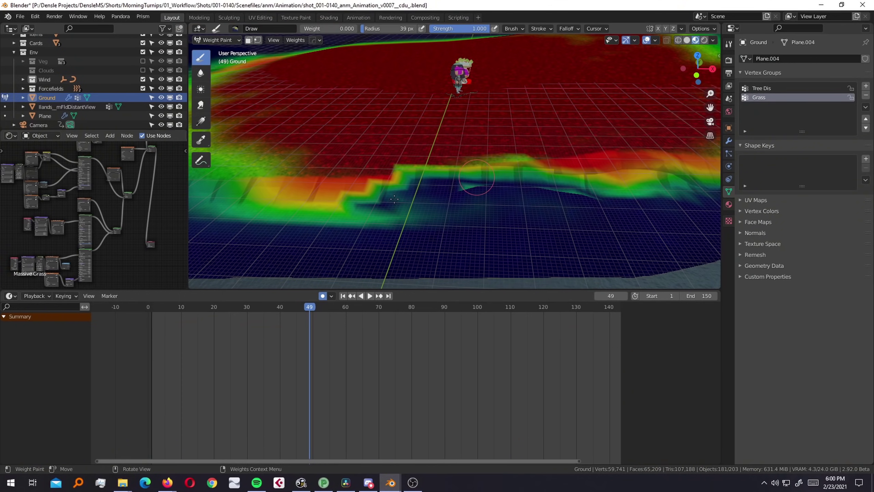
# - Brush zero Grass weight across the Ground's green-and-yellow band in three strokes
pyautogui.moveTo(391, 231); pyautogui.dragTo(409, 226)
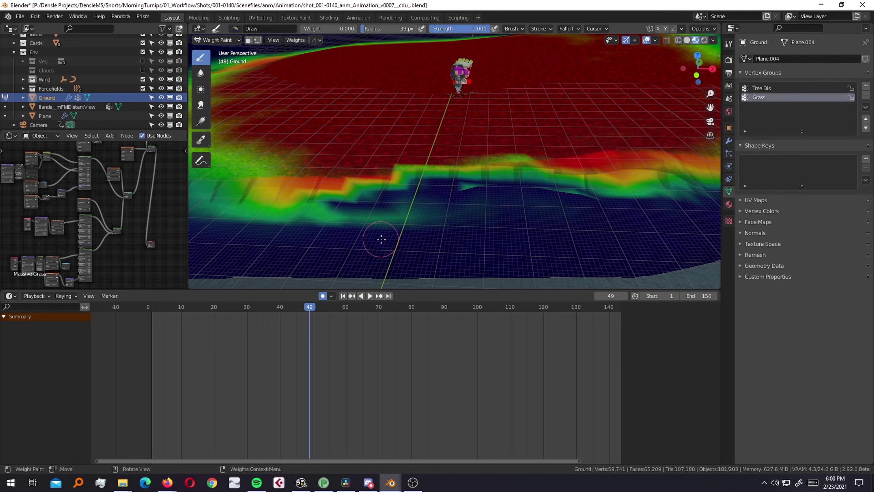
pyautogui.moveTo(348, 214); pyautogui.dragTo(495, 193)
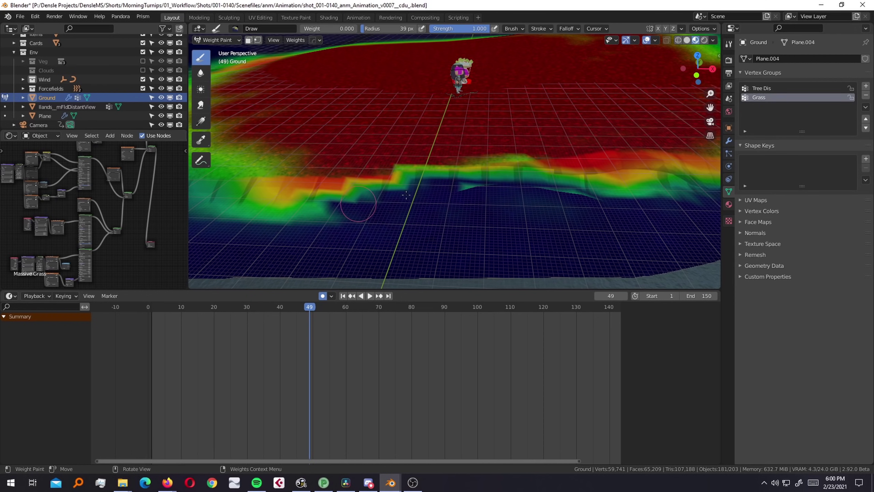
pyautogui.moveTo(358, 205); pyautogui.dragTo(306, 195)
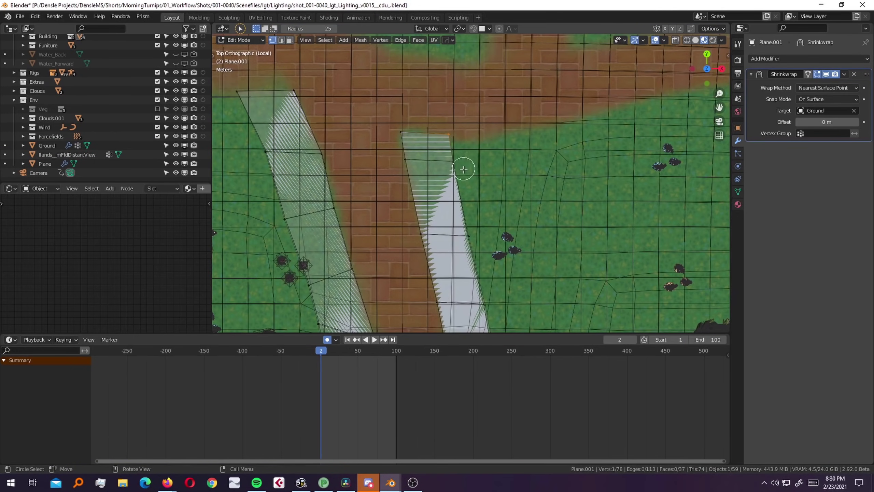
# - Grab-move several vertices of the right grass strip into new positions
pyautogui.press('g')
pyautogui.click(445, 172)
pyautogui.press('g')
pyautogui.click(462, 180)
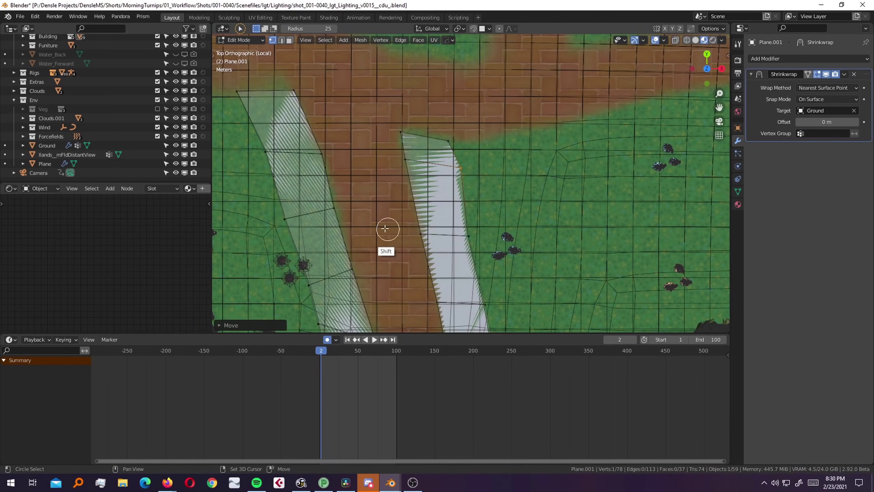
pyautogui.press('g')
pyautogui.click(434, 254)
pyautogui.keyDown('shift'); pyautogui.moveTo(434, 253); pyautogui.dragTo(420, 196, button='middle'); pyautogui.keyUp('shift')
pyautogui.press('g')
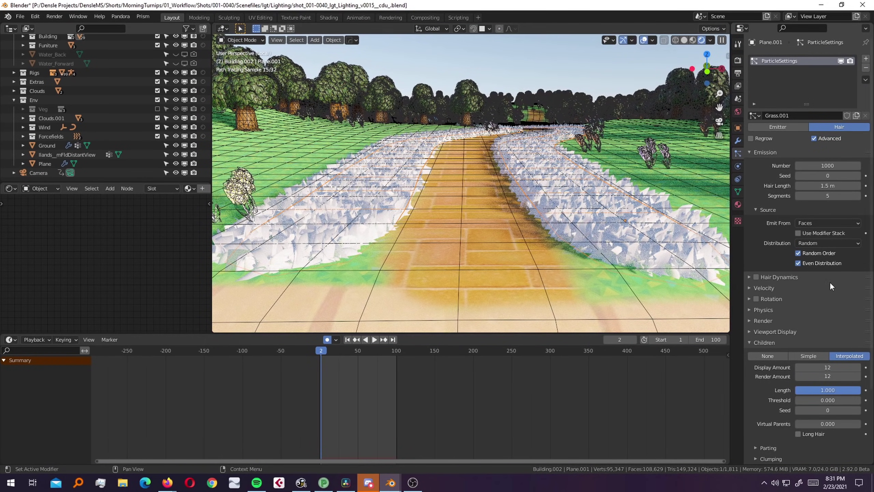
pyautogui.scroll(-5, 826, 281)
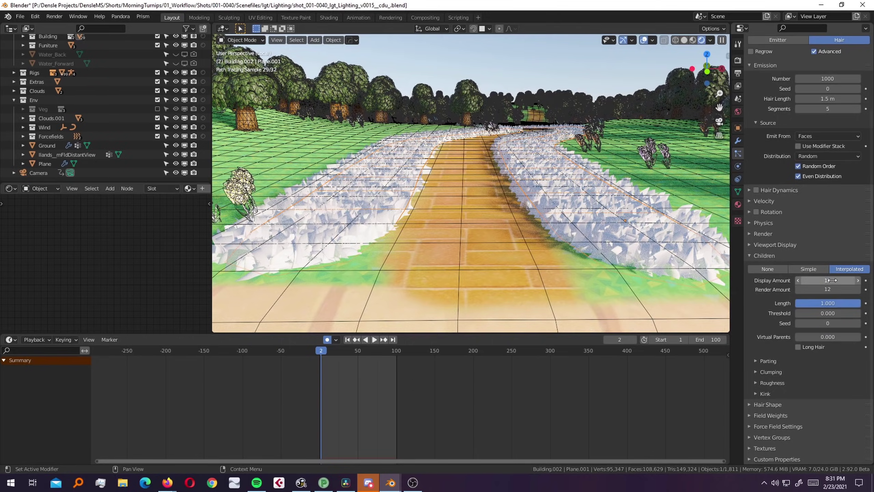
# - Cut interpolated children to 5, hide overlays, and browse the strip's materials
pyautogui.press('Tab')
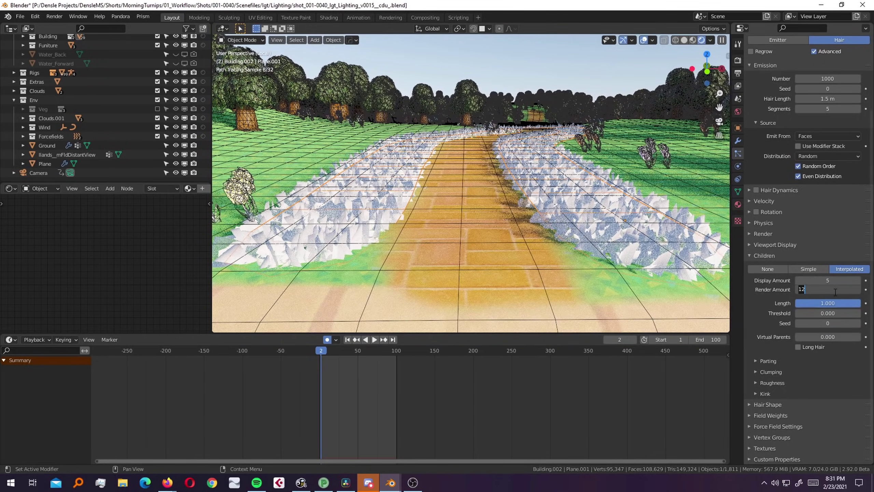
pyautogui.moveTo(629, 288)
pyautogui.mouseDown(button='middle')
pyautogui.moveTo(504, 271)
pyautogui.moveTo(504, 230)
pyautogui.mouseUp(button='middle')
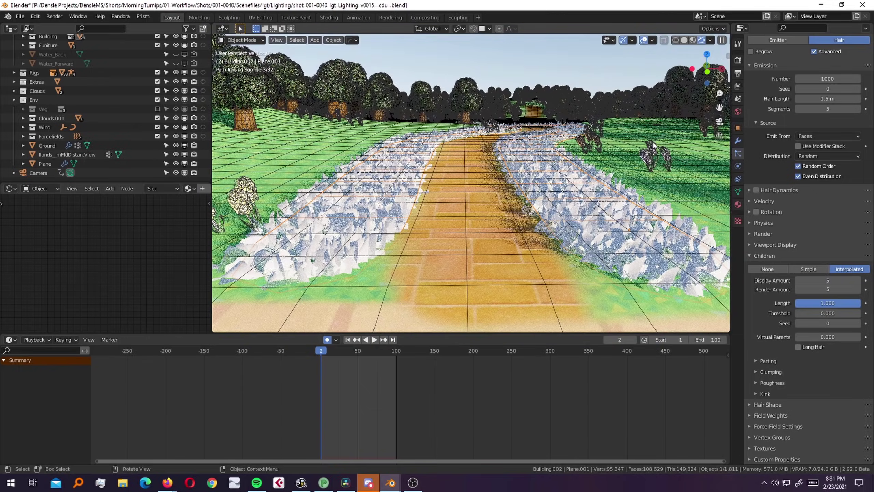
pyautogui.click(643, 39)
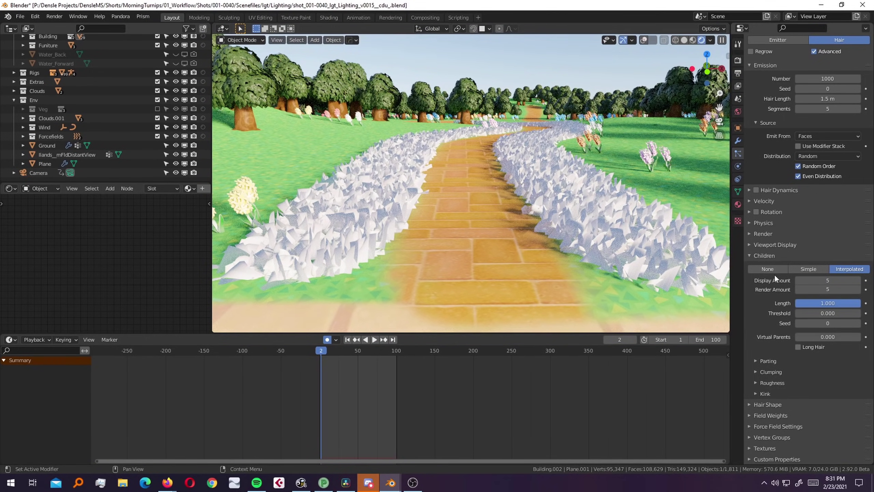
pyautogui.click(738, 206)
pyautogui.click(753, 116)
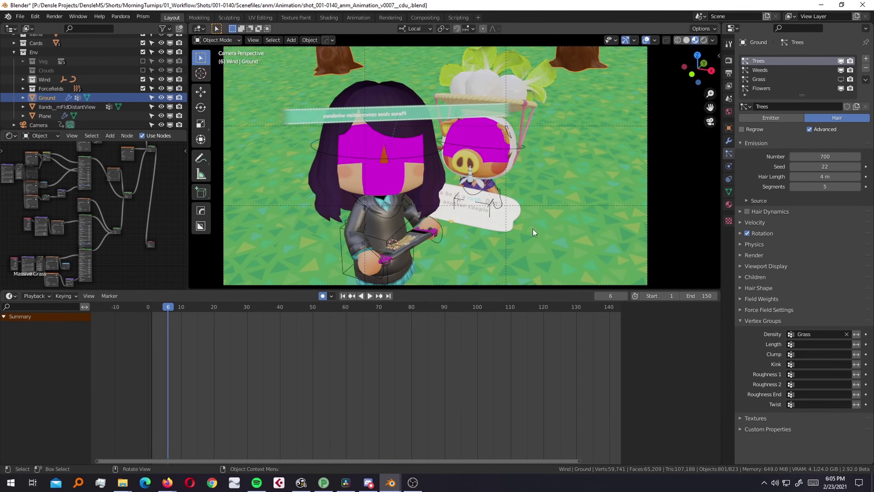
# - Step the Trees particle seed up to 28 so trees clear the characters
pyautogui.click(858, 167)
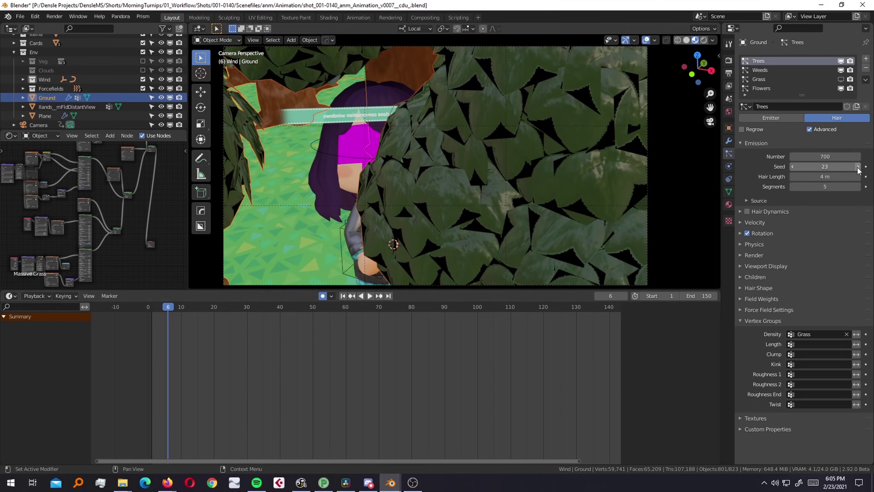
pyautogui.click(858, 166)
pyautogui.click(858, 167)
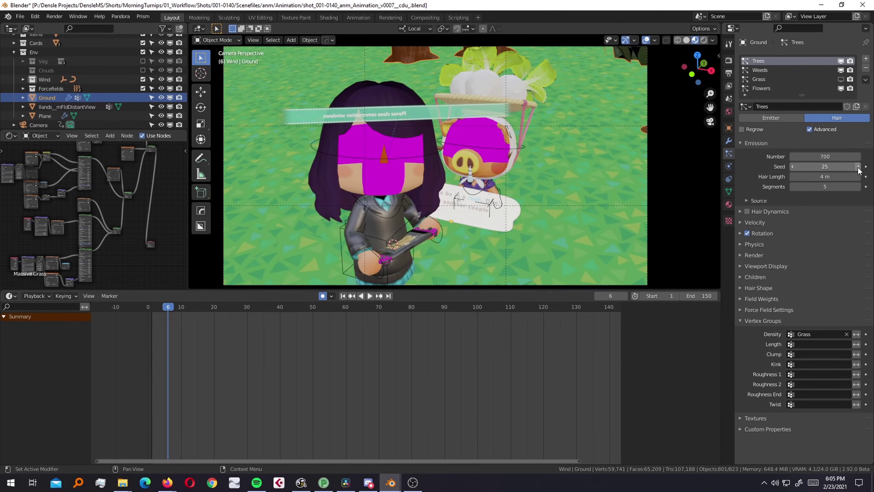
pyautogui.click(858, 166)
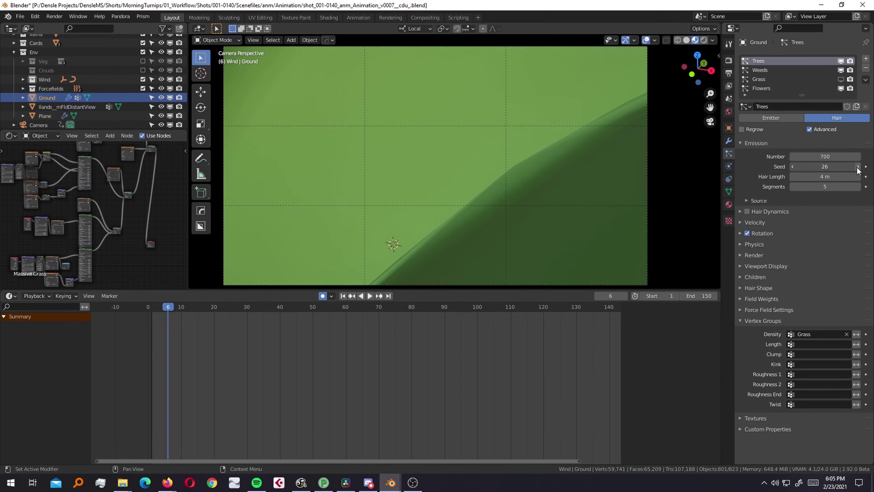
pyautogui.click(857, 167)
pyautogui.click(858, 166)
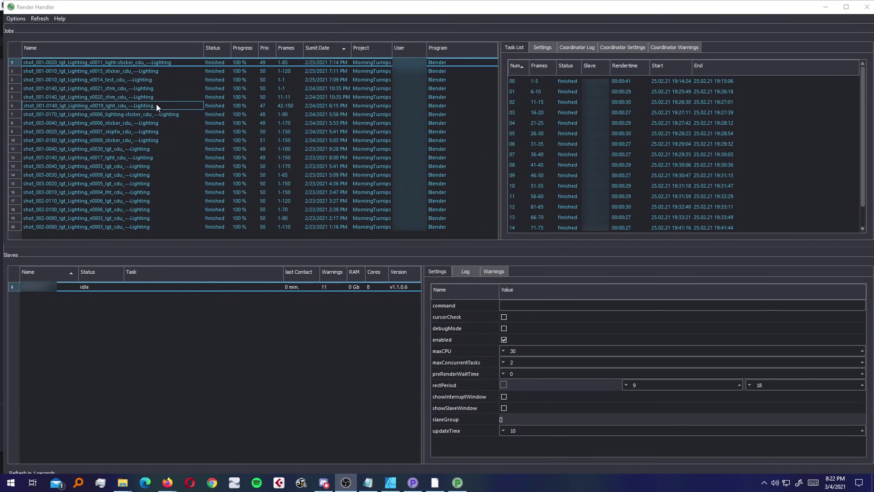
# - Step through the Jobs list, ending on shot_001-0140 lighting v0019 to show its tasks
pyautogui.click(143, 84)
pyautogui.click(139, 120)
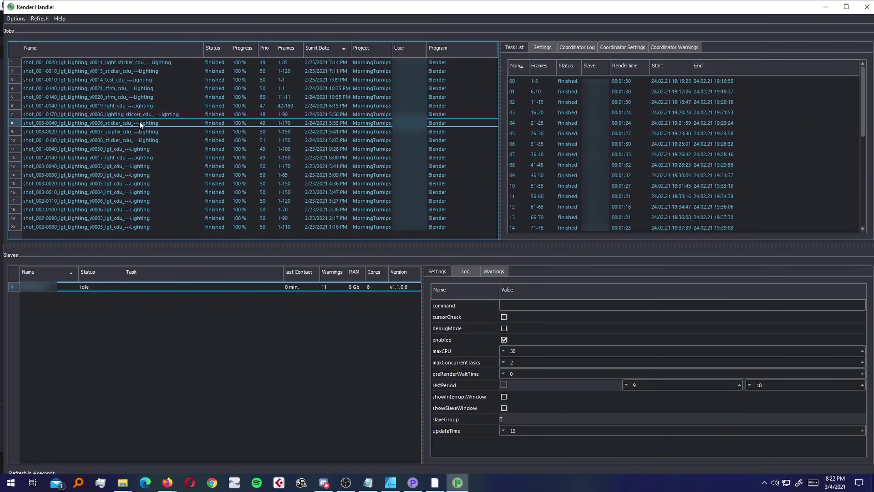
pyautogui.click(142, 149)
pyautogui.click(146, 165)
pyautogui.click(145, 183)
pyautogui.click(145, 193)
pyautogui.click(132, 220)
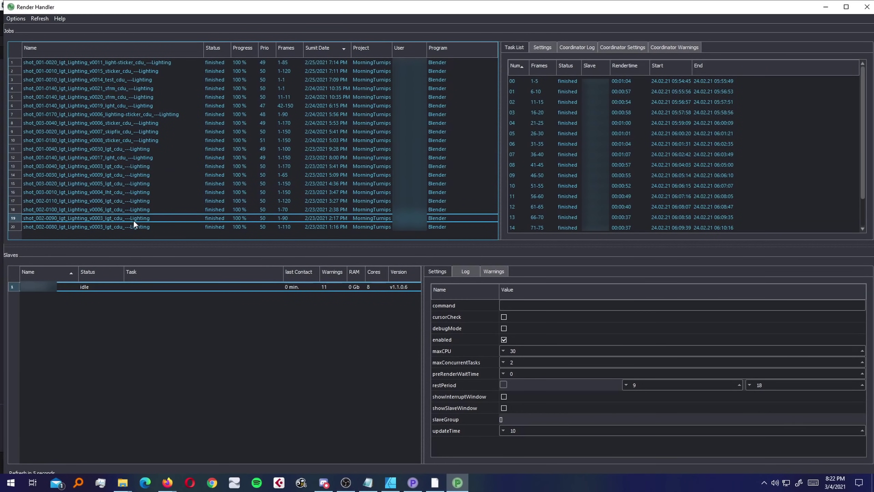
pyautogui.click(147, 114)
pyautogui.click(146, 87)
pyautogui.click(133, 64)
pyautogui.click(129, 106)
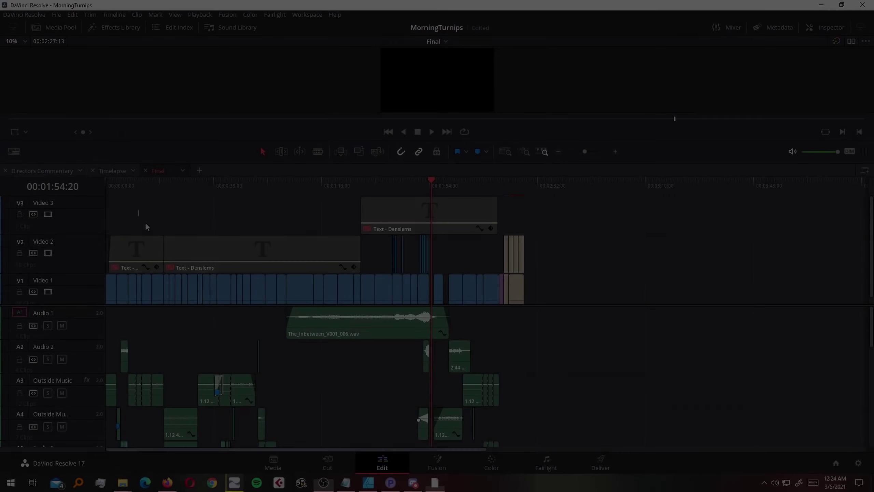
# - Select then clear the title clip, return to the start, and browse the sound tracks
pyautogui.click(397, 213)
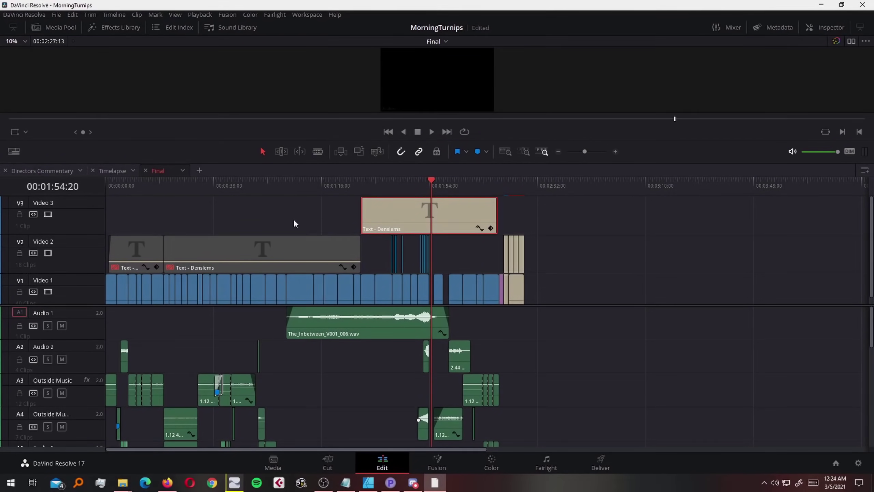
pyautogui.click(170, 199)
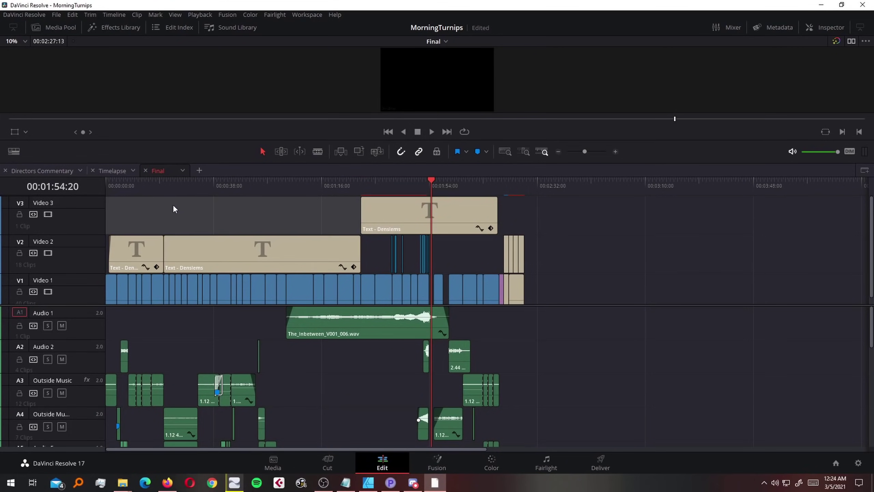
pyautogui.click(119, 187)
pyautogui.keyDown('alt'); pyautogui.scroll(5, 216, 243); pyautogui.keyUp('alt')
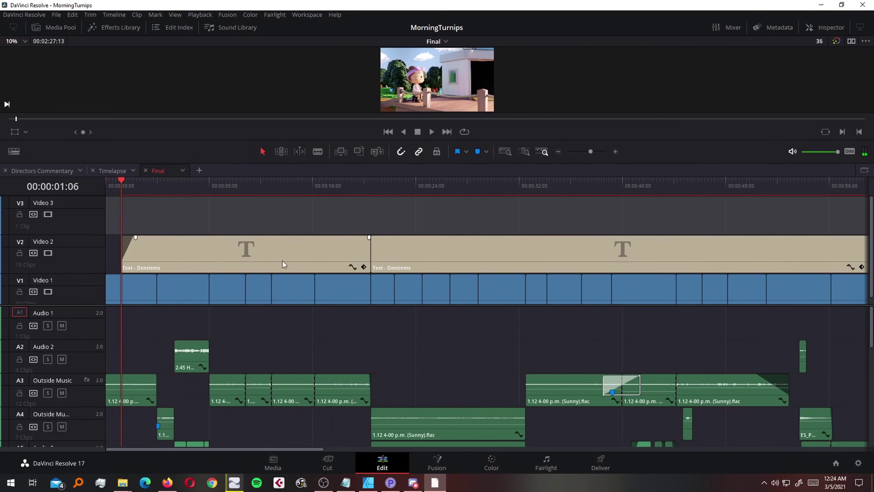
pyautogui.scroll(-6, 417, 408)
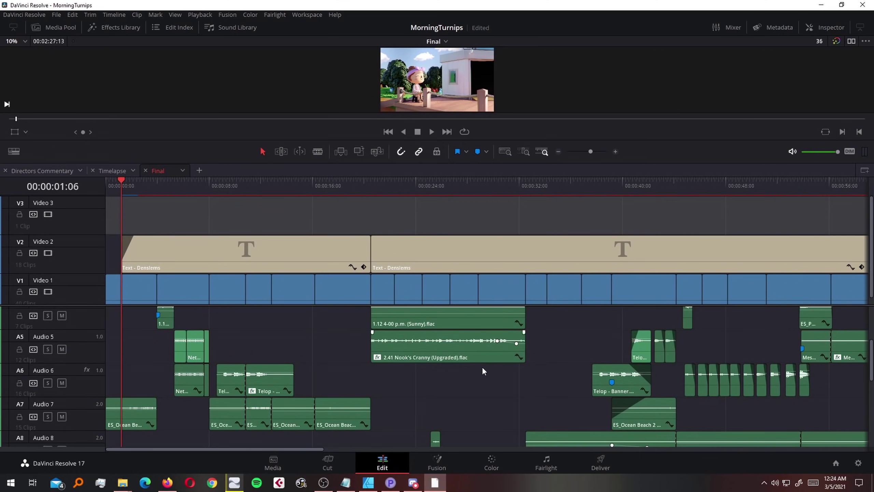
pyautogui.scroll(-5, 518, 395)
pyautogui.hscroll(2, 493, 275)
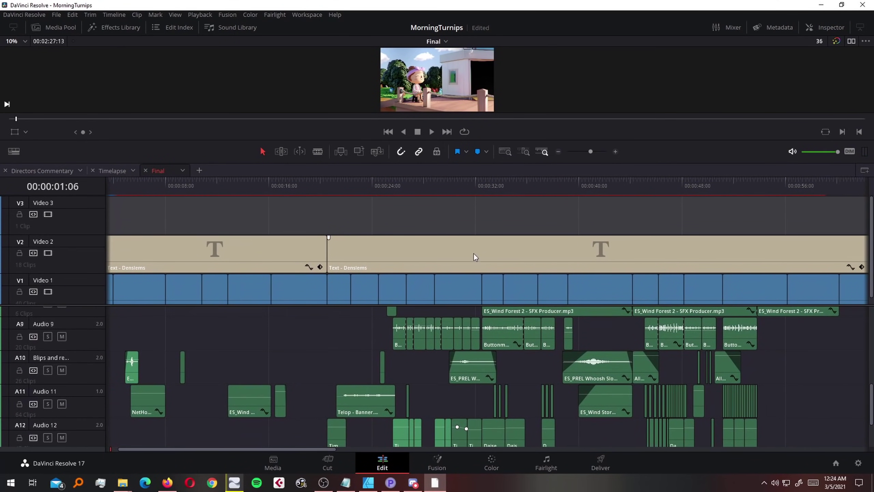
pyautogui.scroll(-3, 507, 364)
pyautogui.hscroll(1, 507, 364)
pyautogui.scroll(4, 482, 396)
pyautogui.hscroll(-1, 492, 385)
pyautogui.scroll(-1, 492, 386)
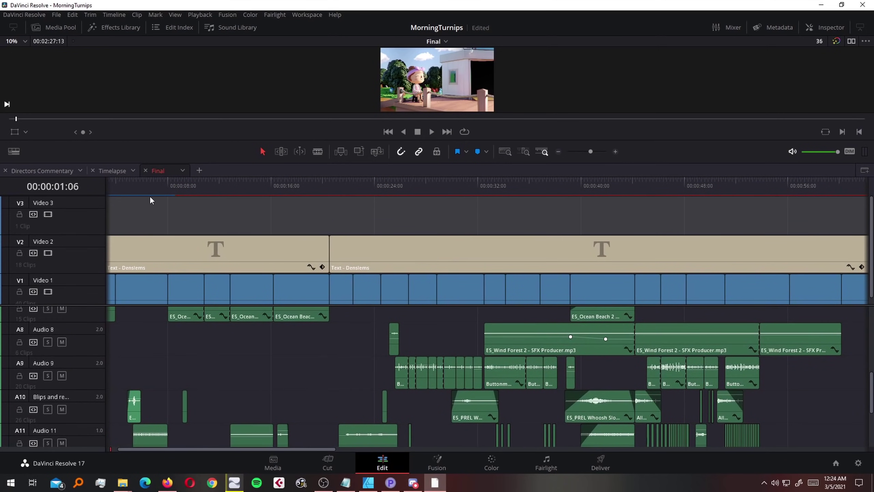
# - Scrub to about eight seconds, play the edit, then jump back and zoom the timeline in
pyautogui.moveTo(150, 190); pyautogui.dragTo(171, 195)
pyautogui.scroll(2, 293, 376)
pyautogui.hscroll(1, 272, 402)
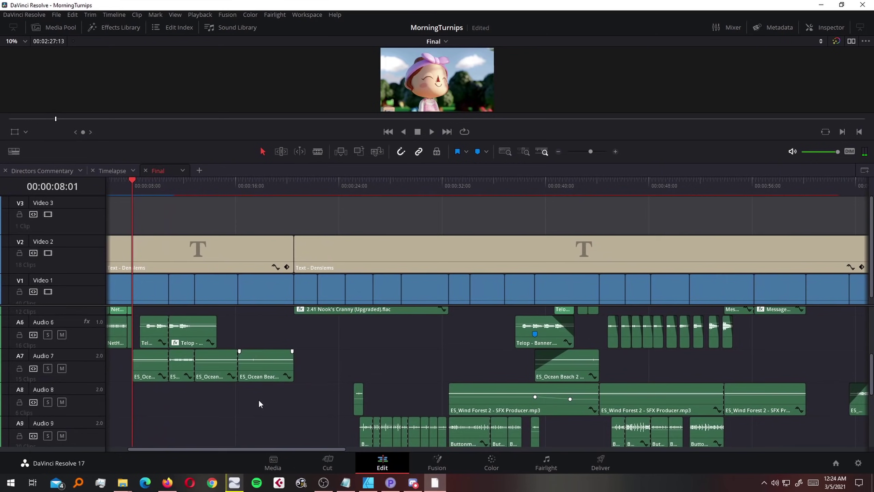
pyautogui.hscroll(-2, 275, 376)
pyautogui.scroll(2, 275, 376)
pyautogui.press('space')
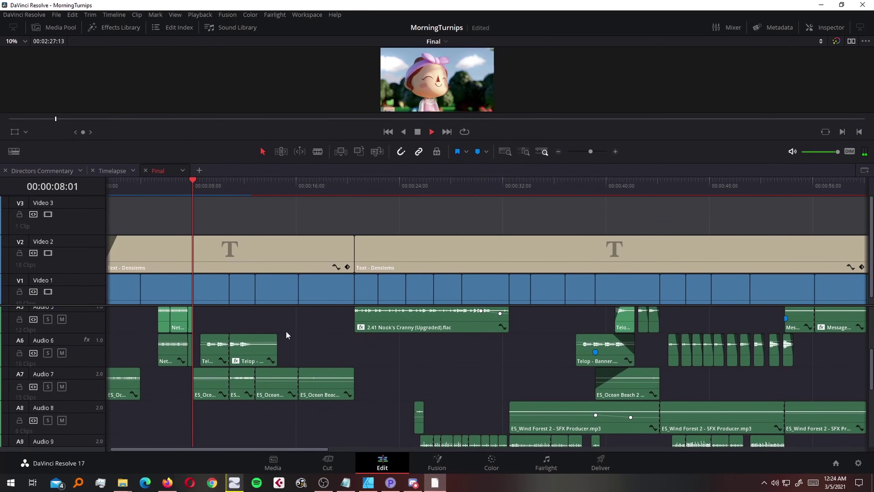
pyautogui.scroll(2, 324, 394)
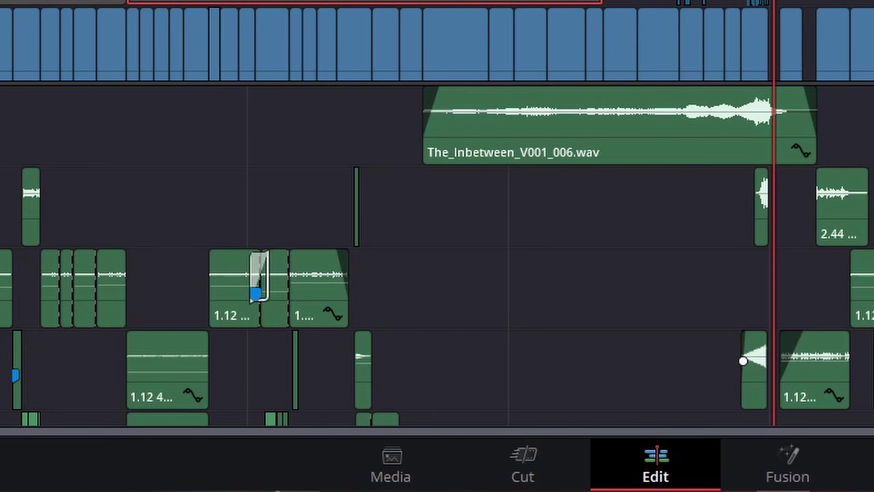
pyautogui.click(60, 1)
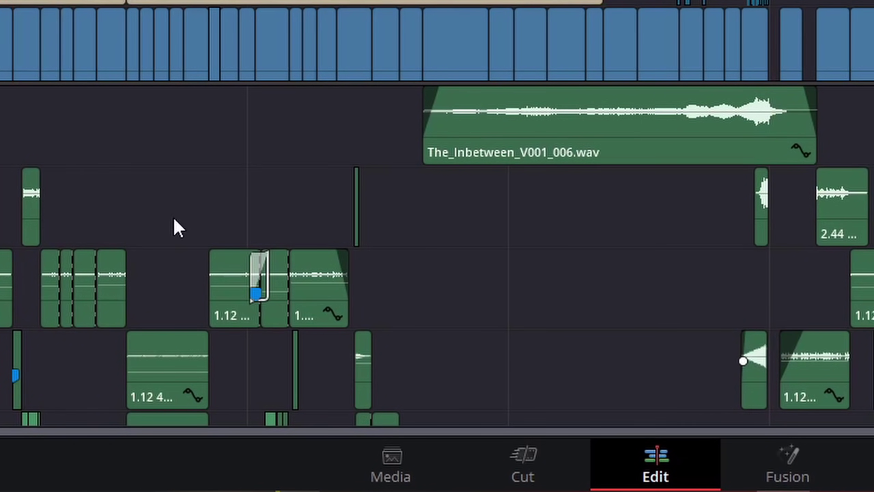
pyautogui.hotkey('ctrl', '=')
pyautogui.hotkey('ctrl', '=')
pyautogui.scroll(-2, 742, 276)
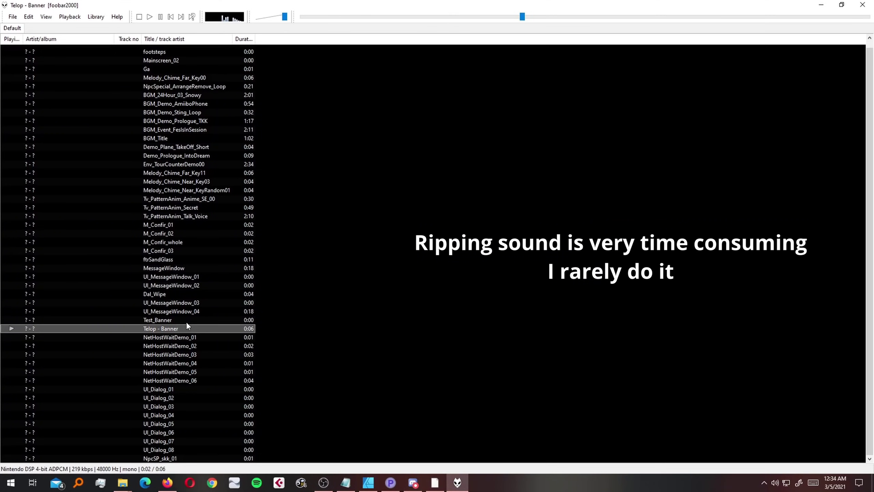
# - Play the 18-second MessageWindow sound from the foobar2000 playlist
pyautogui.doubleClick(159, 259)
pyautogui.click(164, 268)
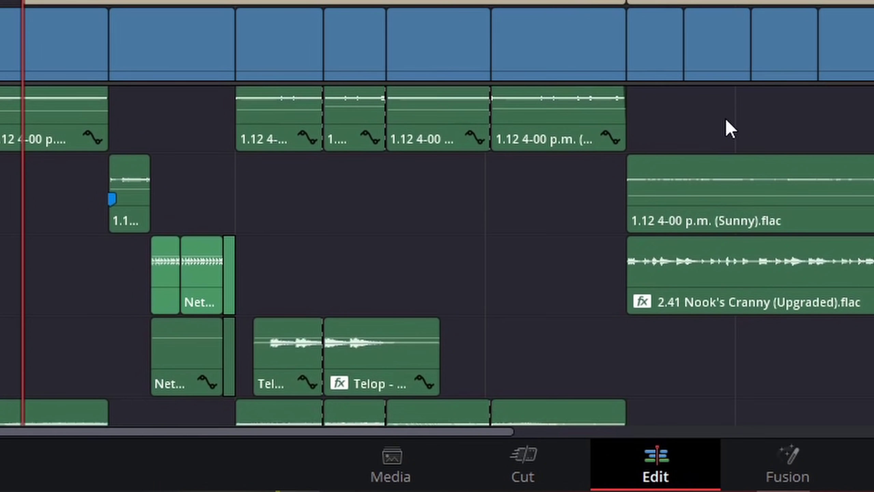
# - Scroll through the Final edit's audio tracks, then start playback from the beginning
pyautogui.scroll(-2, 726, 129)
pyautogui.scroll(-5, 729, 44)
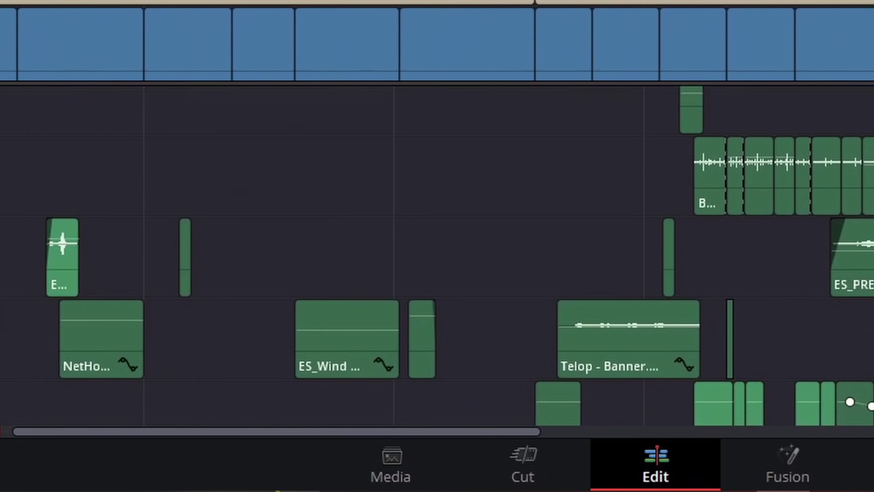
pyautogui.scroll(-2, 437, 255)
pyautogui.hscroll(3, 437, 255)
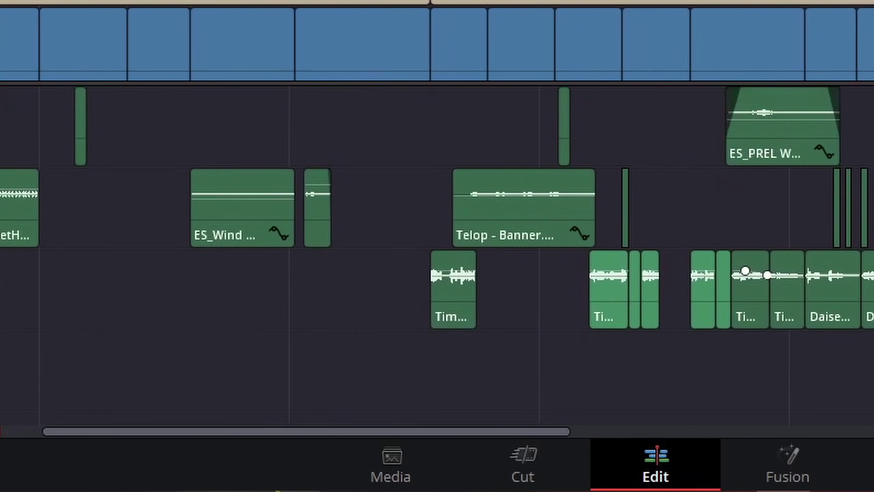
pyautogui.scroll(2, 553, 60)
pyautogui.hscroll(-3, 552, 61)
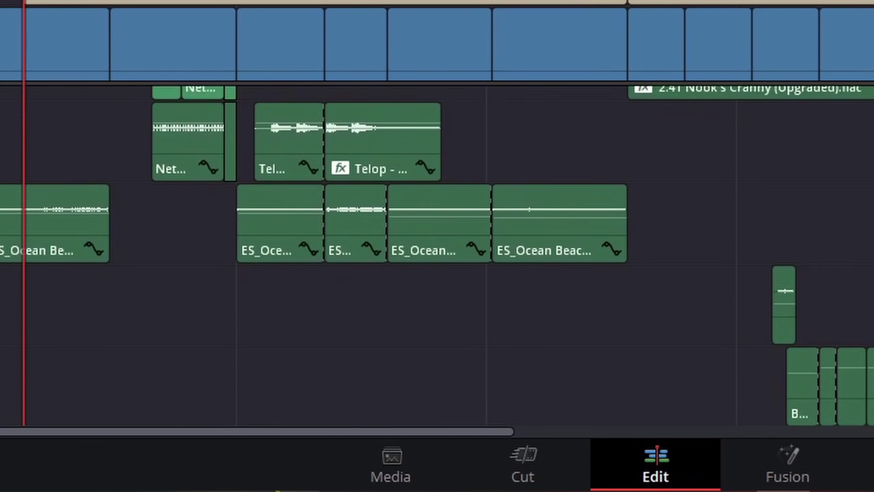
pyautogui.scroll(-5, 437, 255)
pyautogui.hscroll(3, 437, 255)
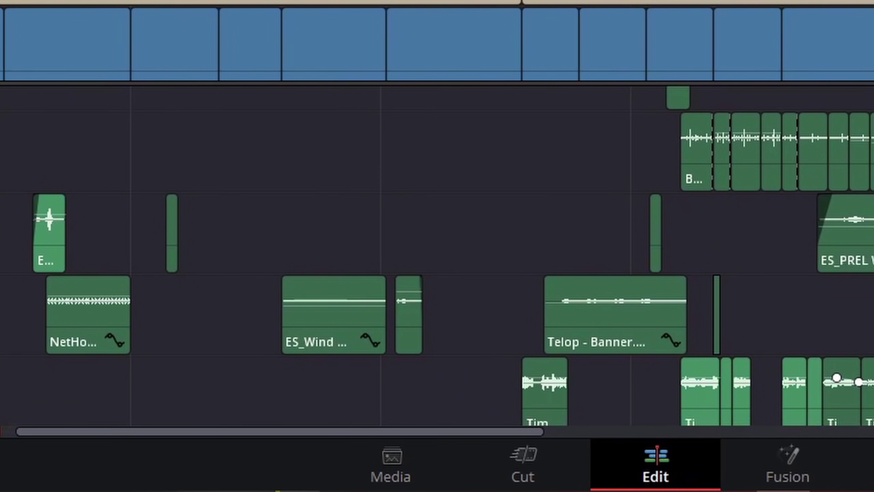
pyautogui.scroll(-3, 437, 255)
pyautogui.hscroll(1, 437, 255)
pyautogui.scroll(5, 437, 254)
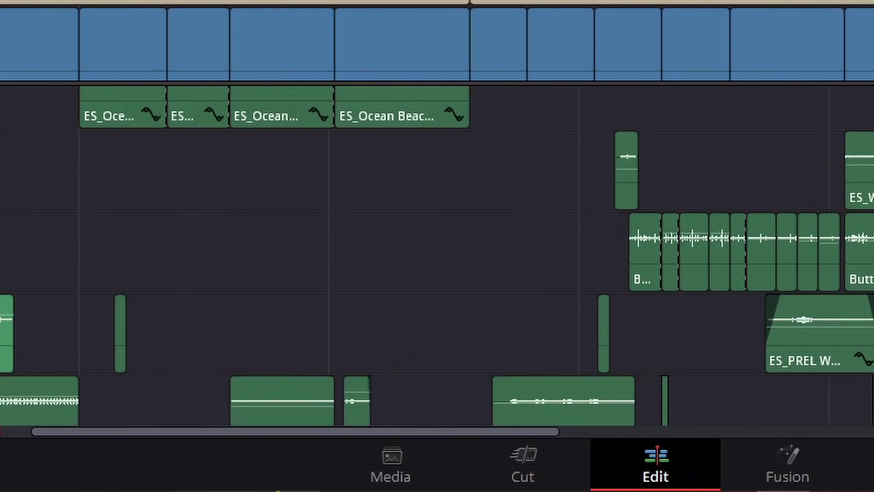
pyautogui.hscroll(-1, 437, 255)
pyautogui.scroll(-1, 438, 255)
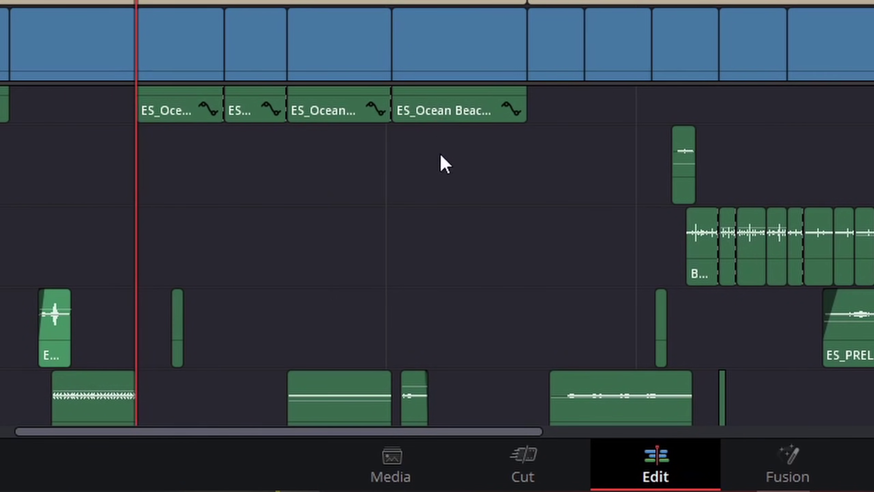
pyautogui.press('space')
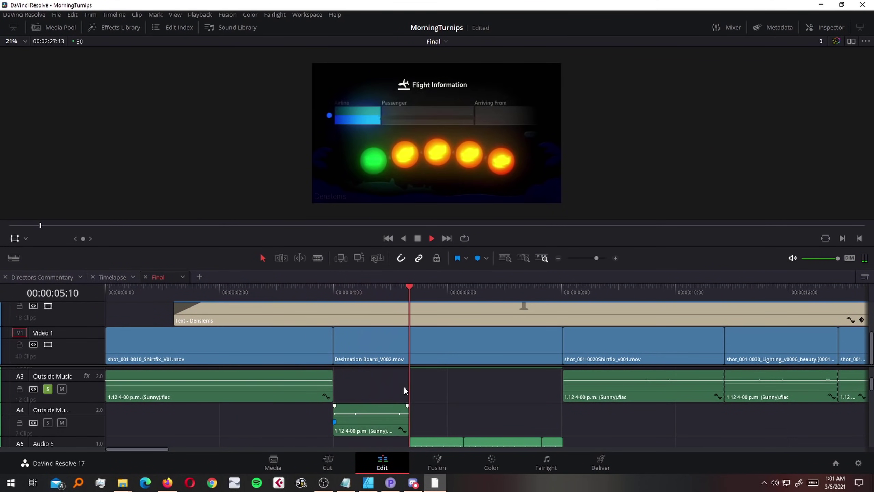
# - Resume Final edit playback and pause it around 00:00:32
pyautogui.scroll(1, 402, 399)
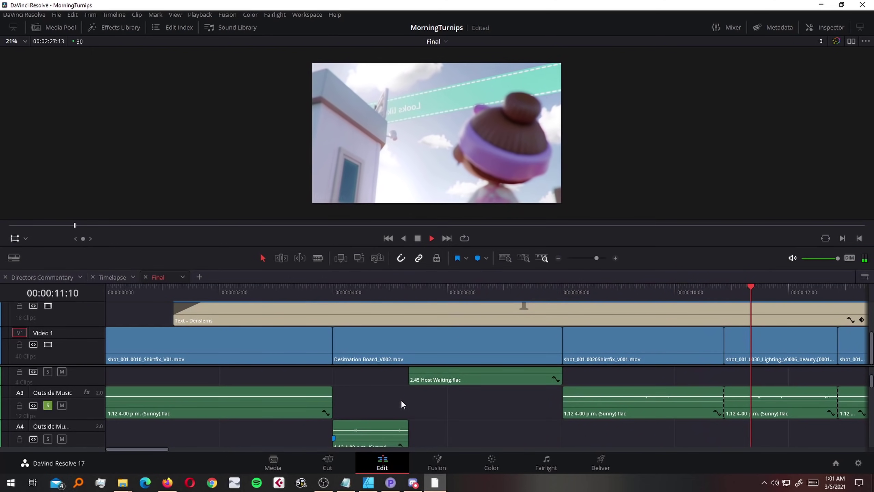
pyautogui.keyDown('alt'); pyautogui.scroll(-4, 401, 400); pyautogui.keyUp('alt')
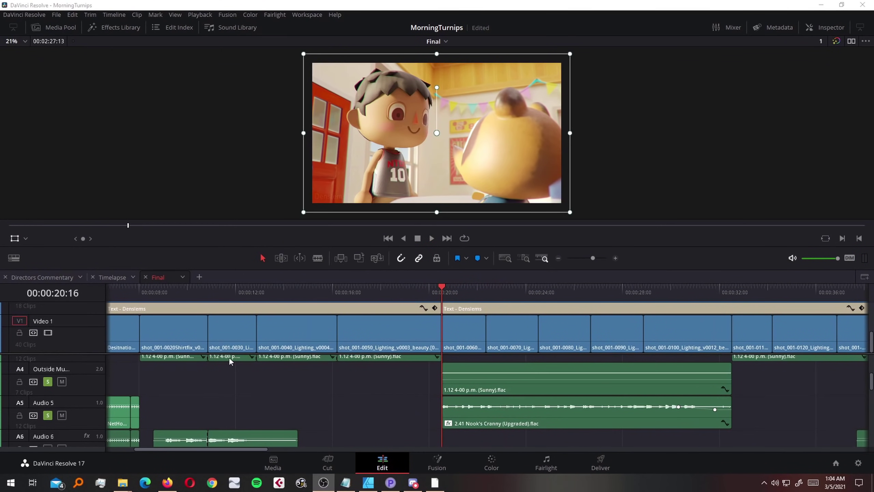
pyautogui.press('space')
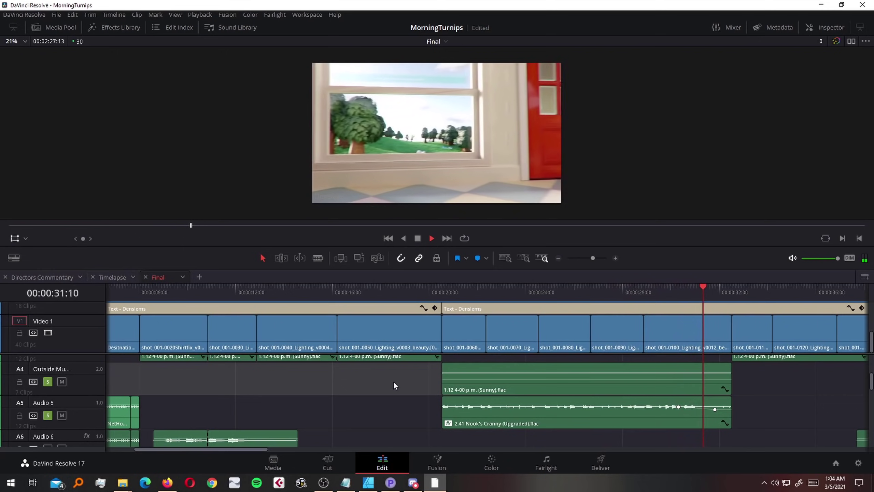
pyautogui.press('space')
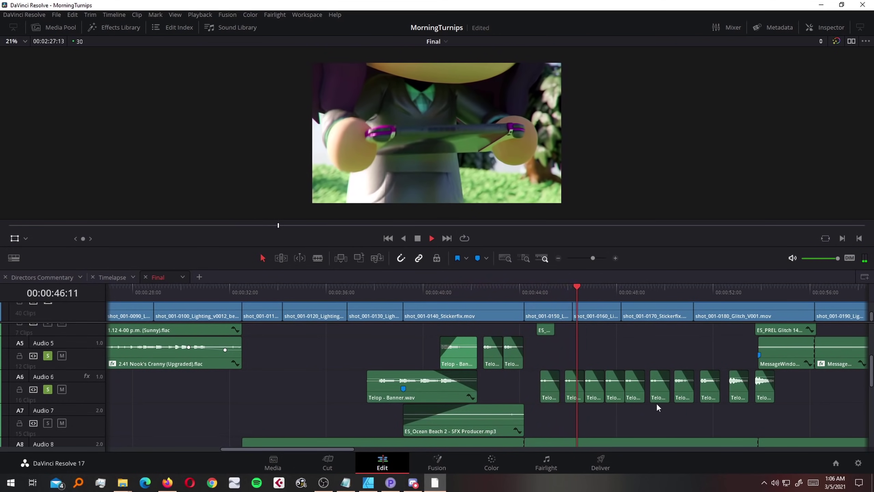
# - Zoom the timeline in and pan left to bring the later countdown banner sound clips into view
pyautogui.keyDown('alt'); pyautogui.scroll(3, 655, 407); pyautogui.keyUp('alt')
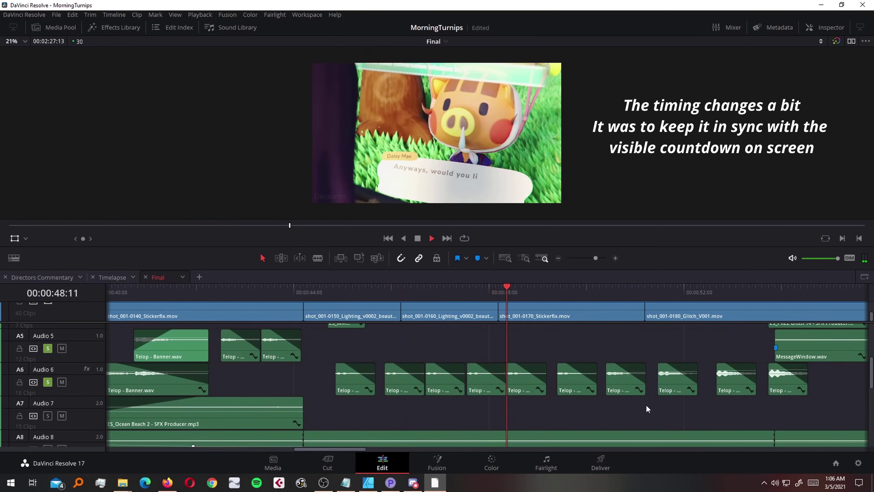
pyautogui.moveTo(661, 406); pyautogui.dragTo(575, 406, button='middle')
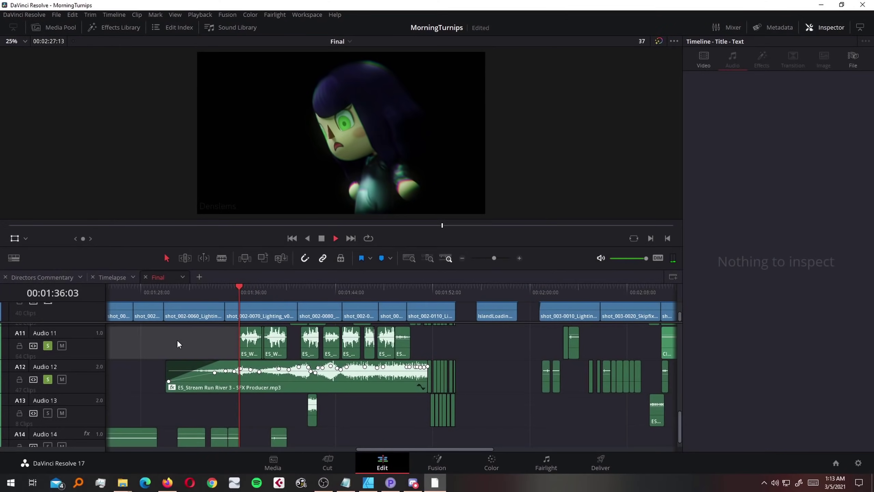
# - Play the edit from 01:36 while scrolling through audio tracks A3–A13
pyautogui.press('space')
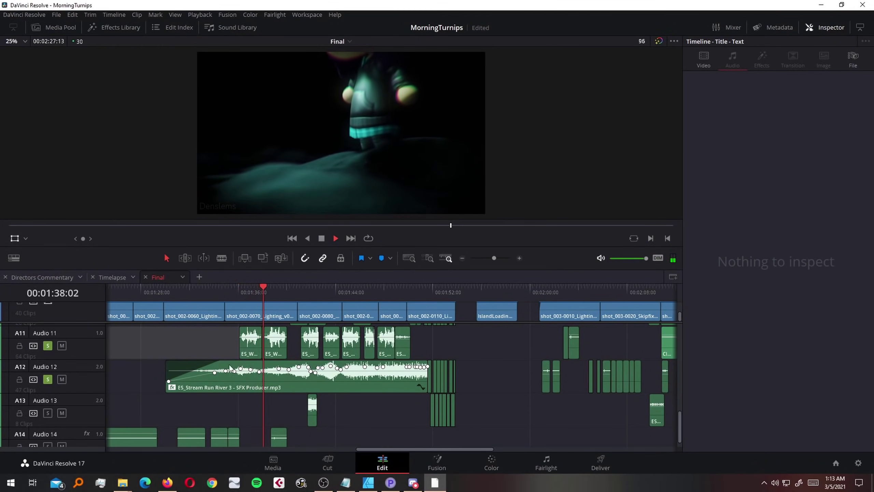
pyautogui.scroll(6, 303, 354)
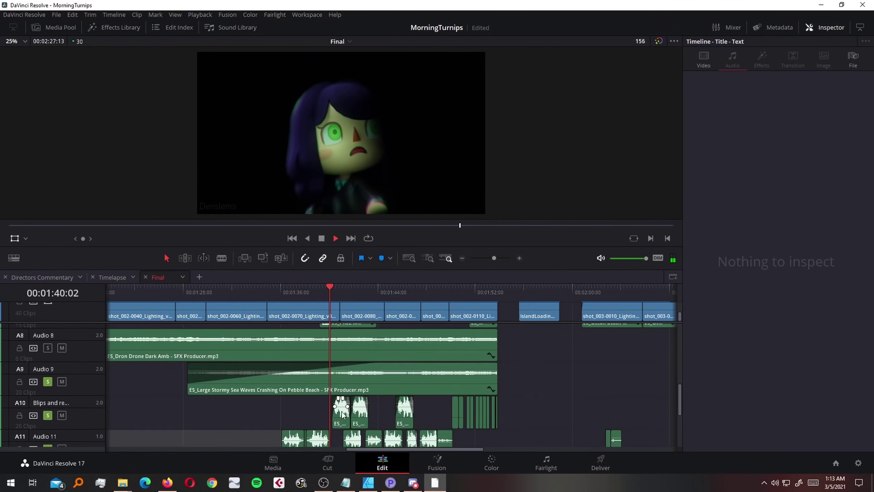
pyautogui.scroll(6, 137, 365)
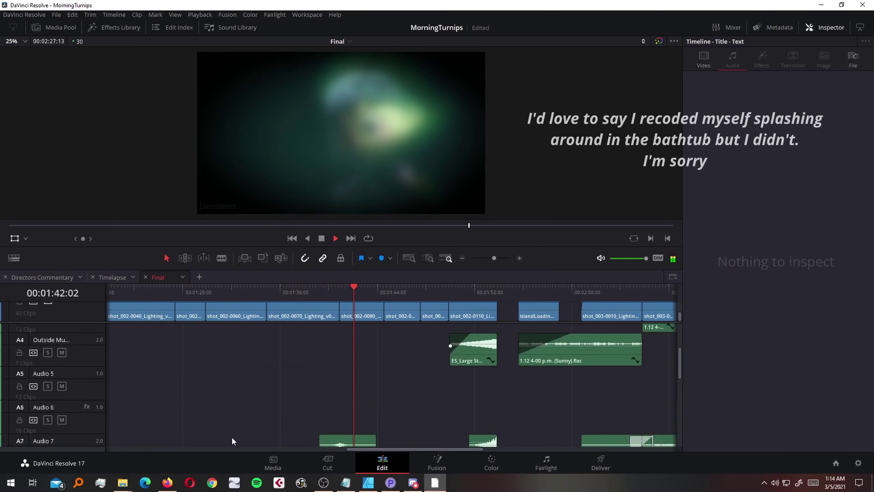
pyautogui.scroll(-6, 275, 369)
pyautogui.scroll(5, 258, 354)
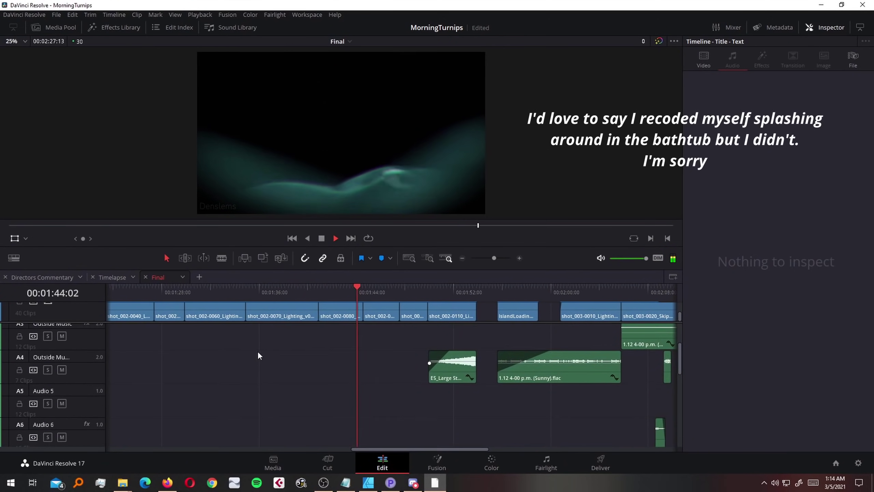
pyautogui.scroll(-7, 258, 353)
pyautogui.scroll(-3, 312, 345)
pyautogui.scroll(1, 394, 354)
pyautogui.keyDown('ctrl'); pyautogui.scroll(3, 482, 375); pyautogui.keyUp('ctrl')
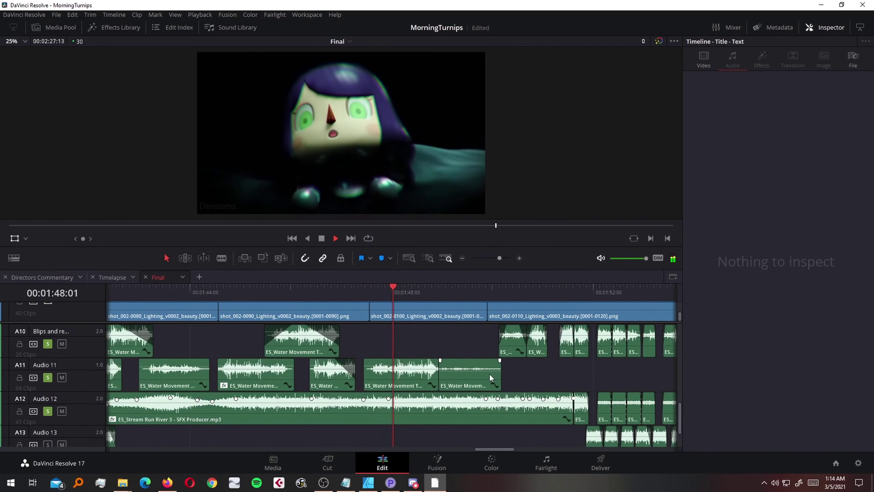
pyautogui.keyDown('ctrl'); pyautogui.scroll(-2, 402, 367); pyautogui.keyUp('ctrl')
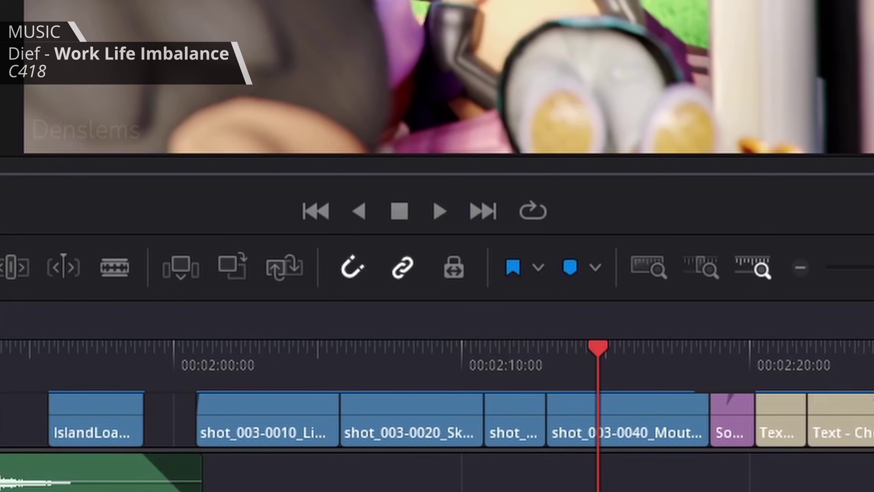
# - Zoom the timeline out and shift the audio clip near 00:02:16 about two seconds earlier
pyautogui.hscroll(-15, 437, 414)
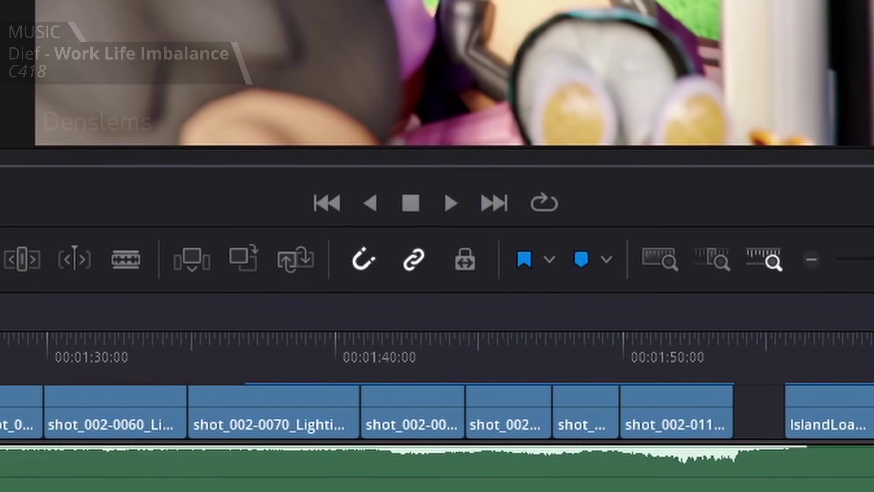
pyautogui.hscroll(-8, 437, 403)
pyautogui.keyDown('alt'); pyautogui.scroll(-6, 437, 402); pyautogui.keyUp('alt')
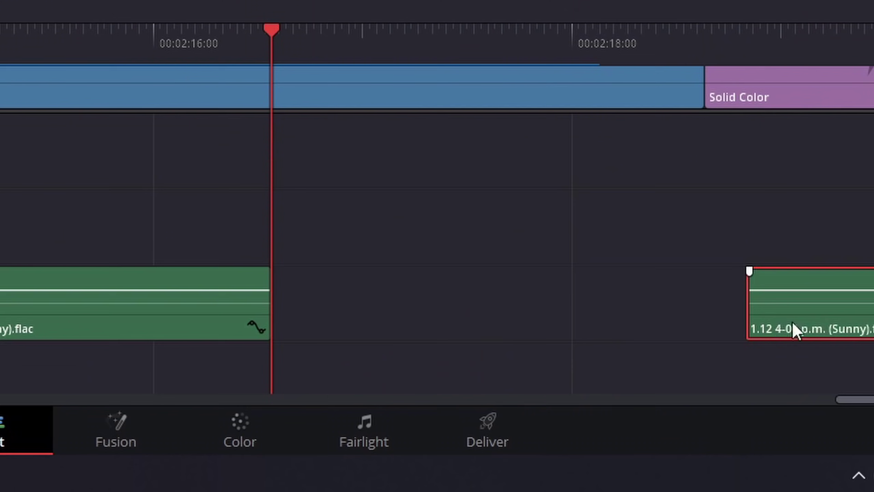
pyautogui.moveTo(793, 324); pyautogui.dragTo(366, 329)
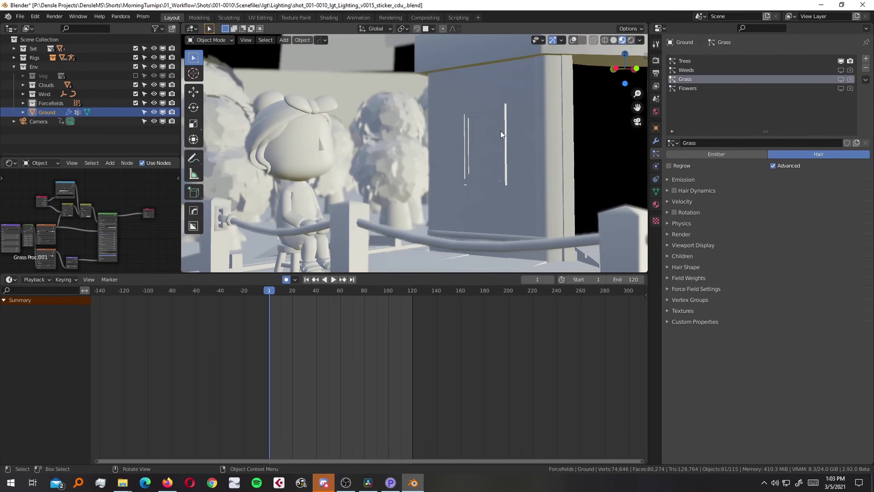
# - Maximize the textured 3D viewport and orbit out around the Dodo Airlines building
pyautogui.hotkey('ctrl', 'alt', 'space')
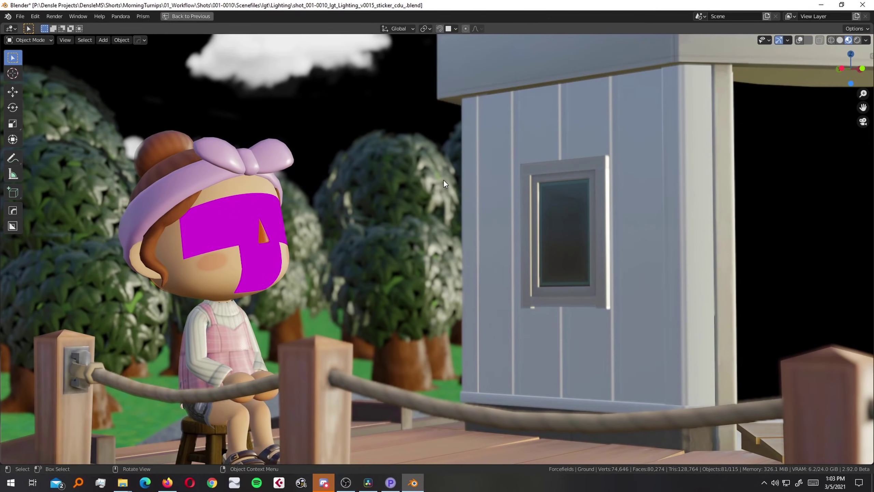
pyautogui.moveTo(480, 176); pyautogui.dragTo(439, 186, button='middle')
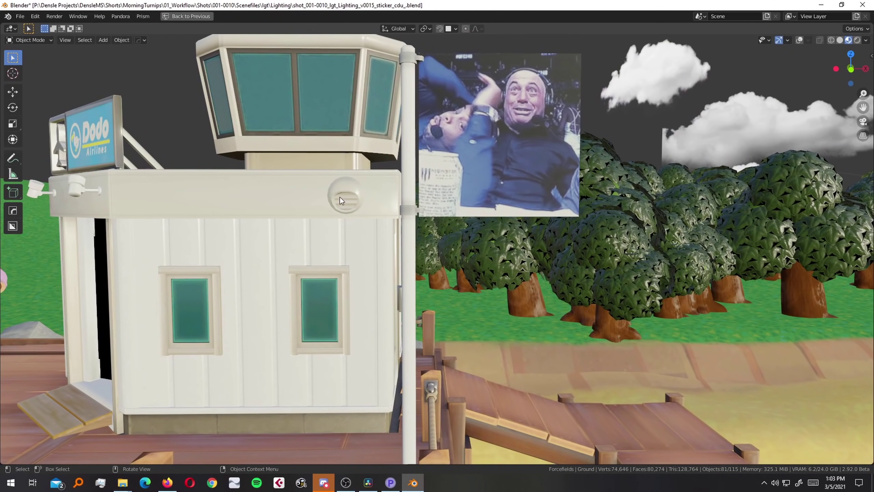